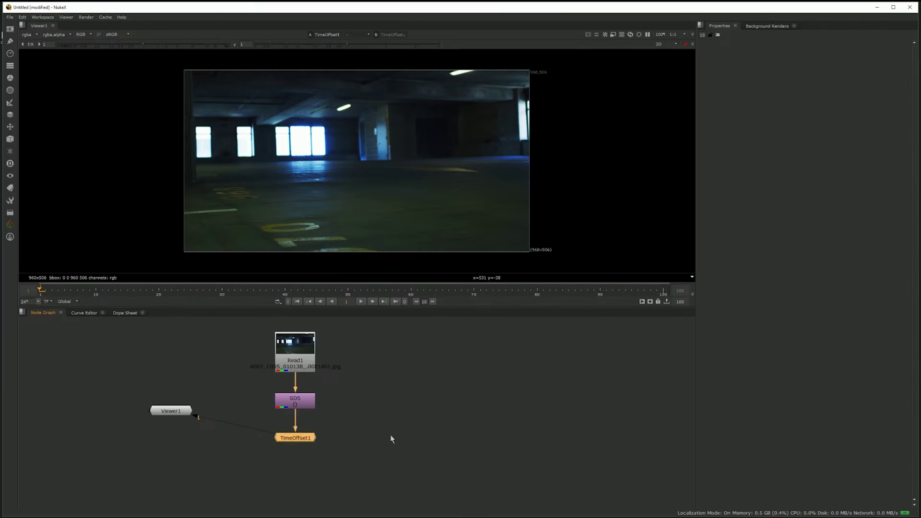
Step: Add a luminance Keyer node under TimeOffset1 and a Merge node, and view the alpha channel
key(Tab)
text(keyer)
key(Return)
drag(300, 458, 305, 493)
key(m)
key(1)
key(a)
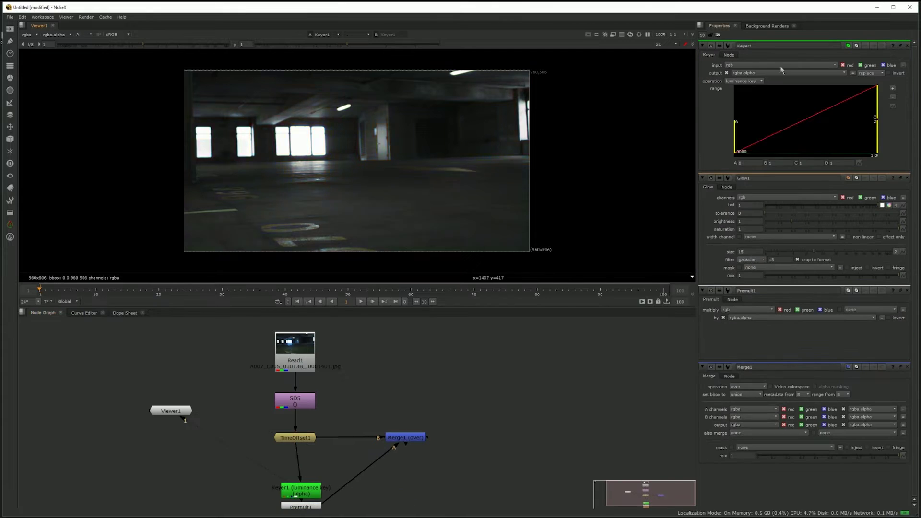
Step: Raise the low end of the Keyer's luminance range to isolate the brightest lights, and set the opened node's value to 0.15
drag(735, 139, 831, 139)
double_click(403, 388)
key(1)
key(a)
click(740, 135)
text(0.15)
Step: Add a ReadGeo node to the node graph
key(Tab)
text(readg)
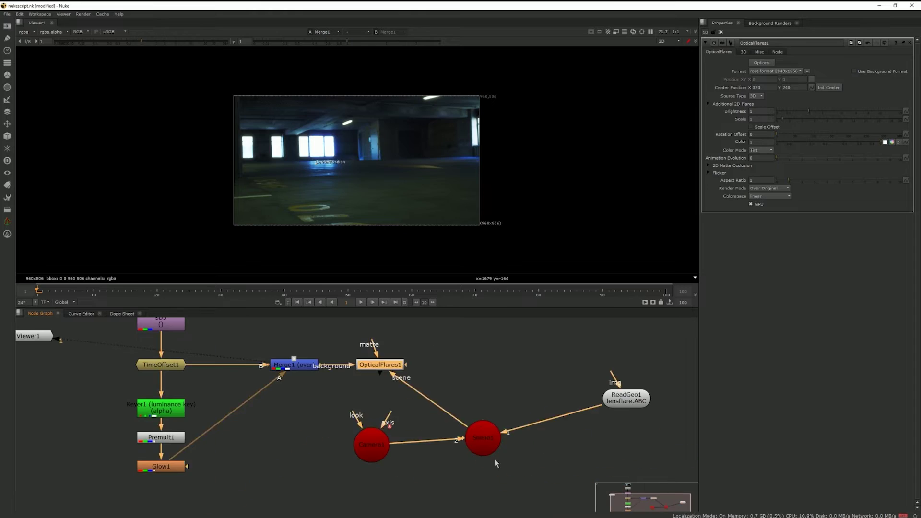
key(Tab)
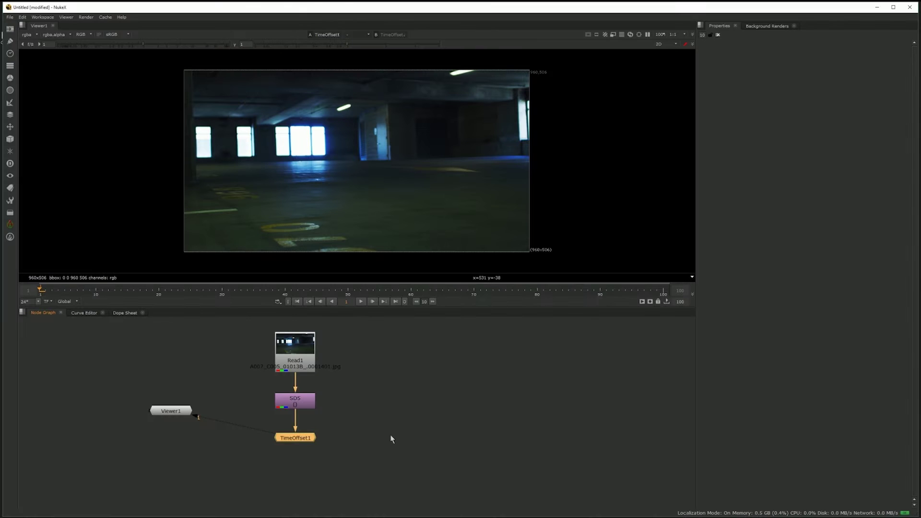
Step: Add a Keyer node followed by a Merge node for the garage footage
key(Tab)
text(keyer)
key(Return)
key(m)
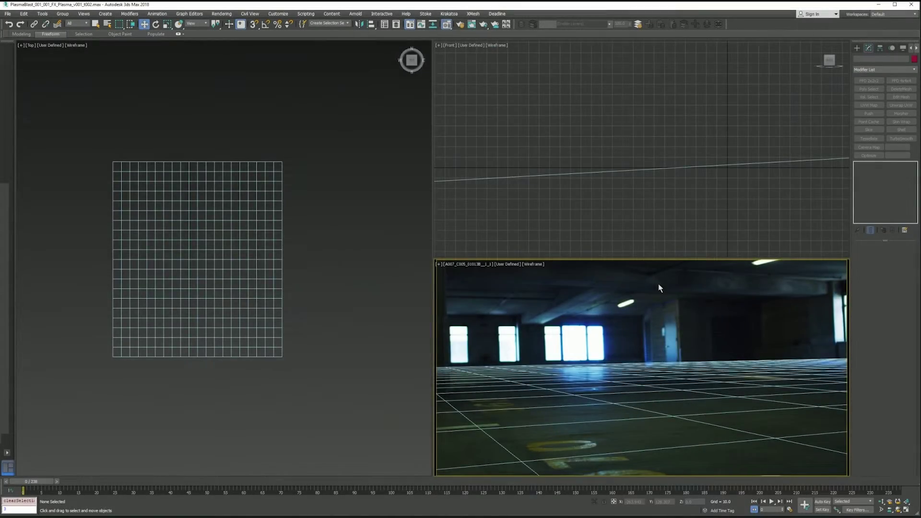
Step: In 3ds Max, play and scrub the tracked garage shot in the enlarged camera view to examine the ground grid's tracking
key(alt+w)
key(/)
key(/)
key(w)
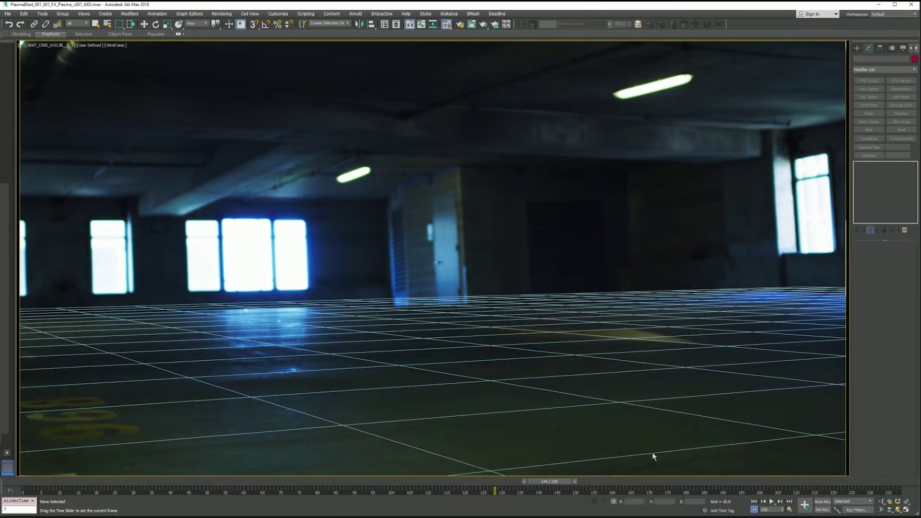
key(/)
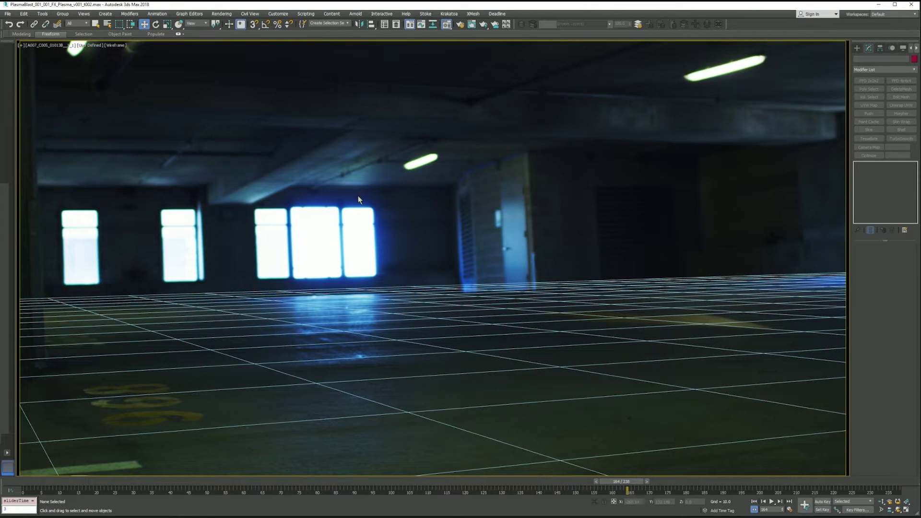
drag(638, 481, 708, 482)
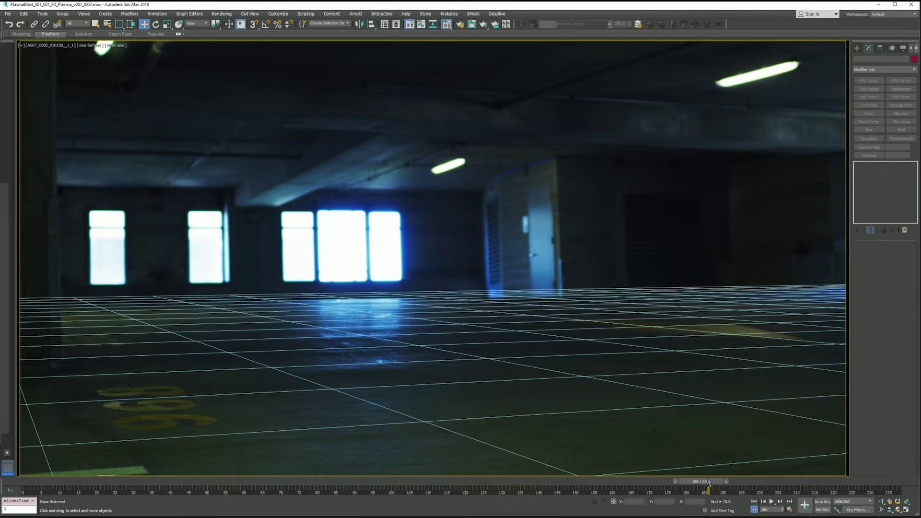
Step: Go to frame 48, restore the multi-view layout and show the camera in the Top and Front views
click(205, 486)
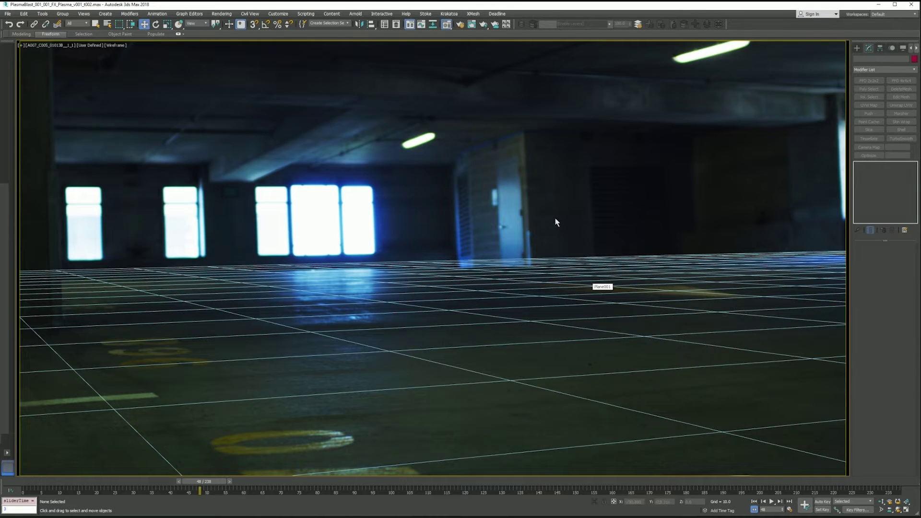
key(alt+w)
click(554, 228)
key(z)
key(shift+c)
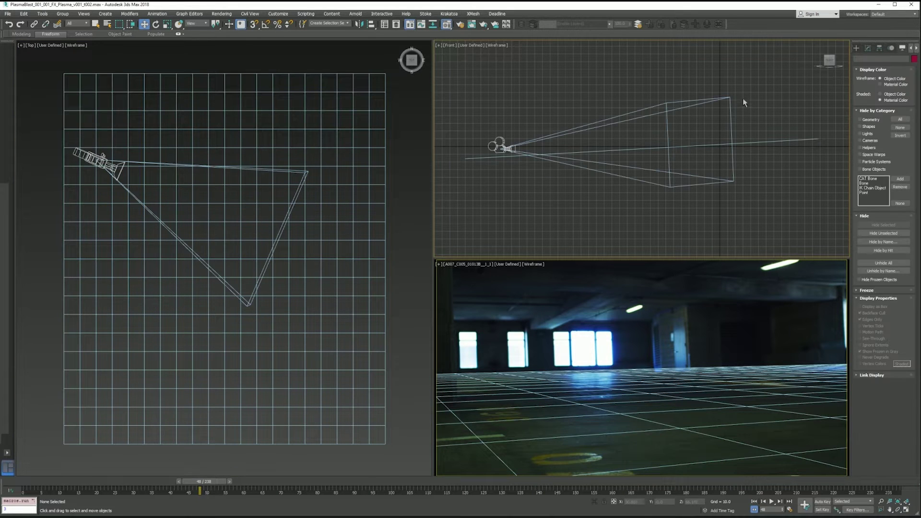
Step: Create a box about 8 long, 54 wide and 6 high in the Top view, in front of the camera
click(393, 157)
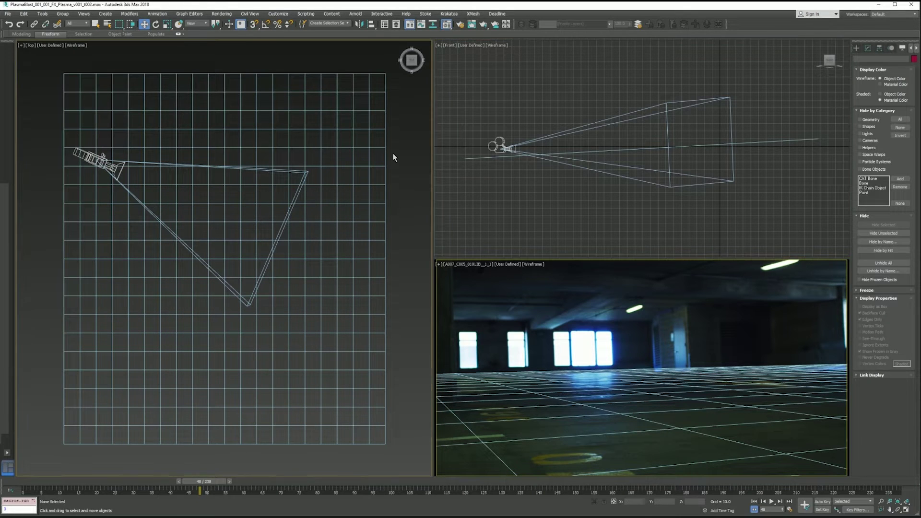
click(856, 49)
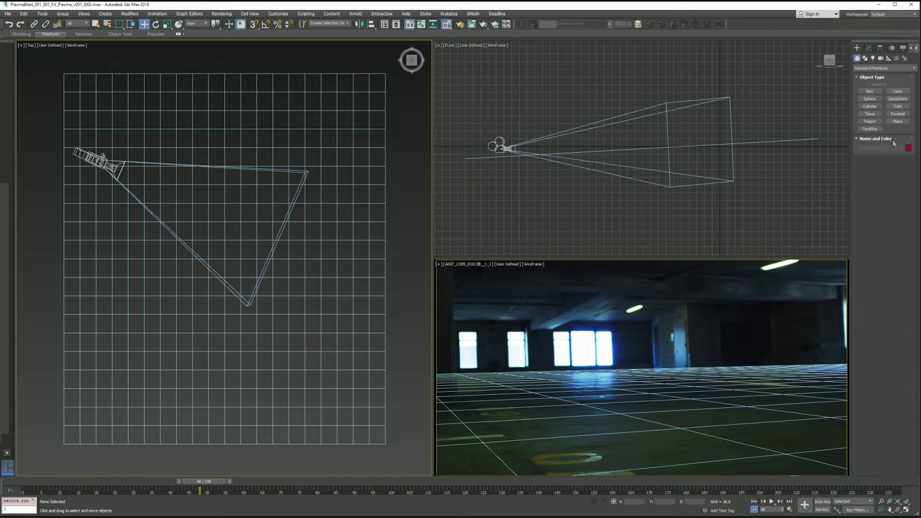
click(869, 91)
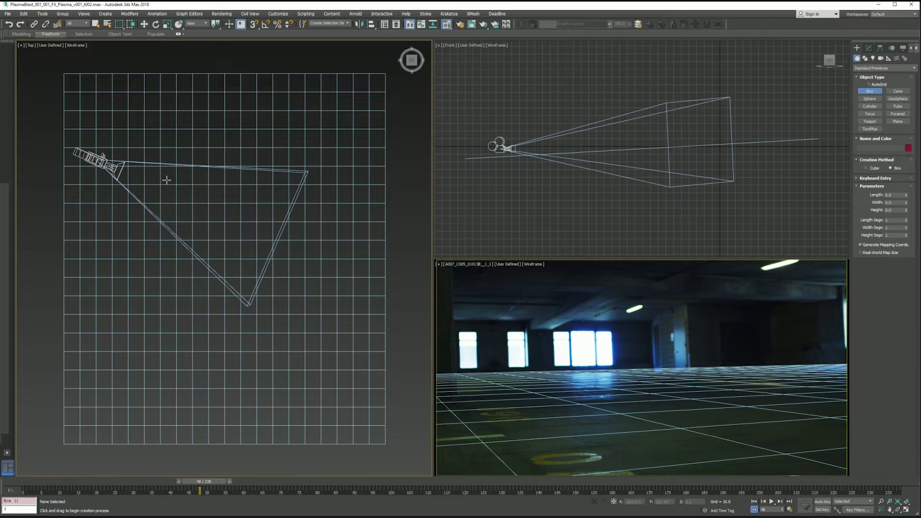
drag(173, 163, 210, 164)
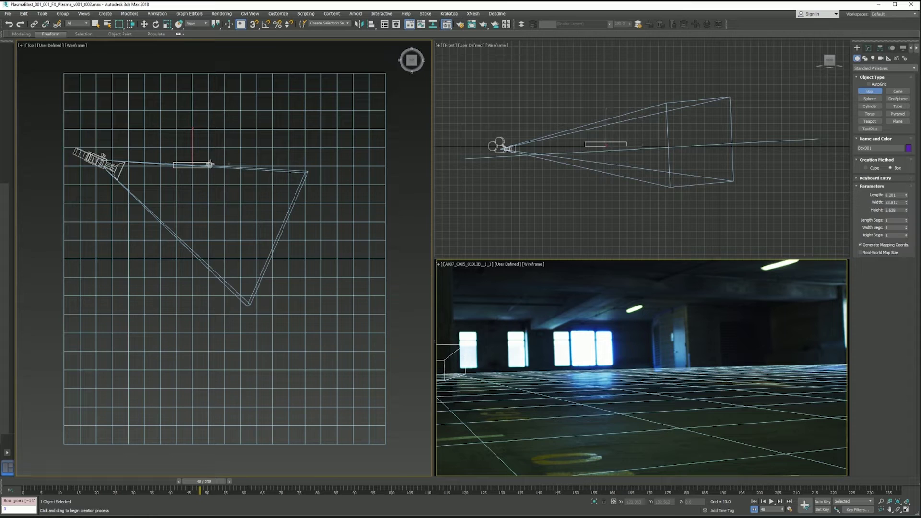
Step: Move the box to the nearest bright ceiling light in the camera view and scale it down to the fixture's size
key(w)
right_click(564, 148)
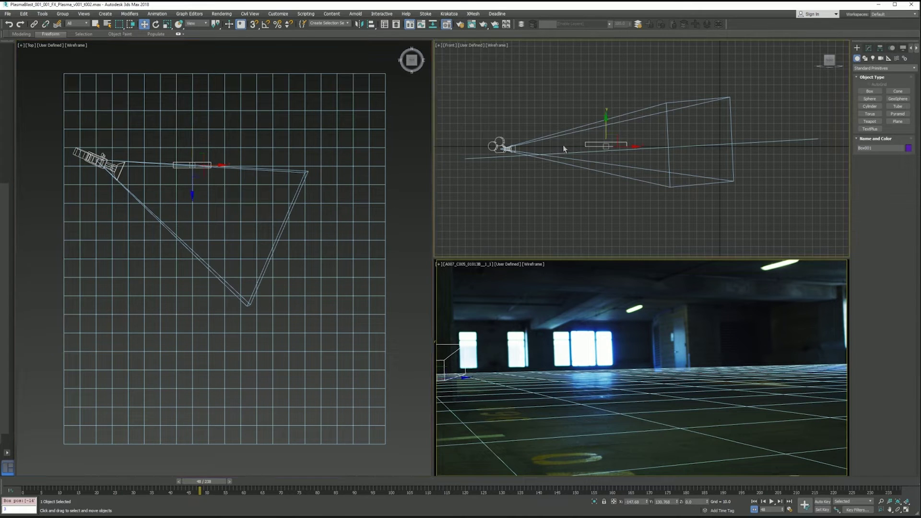
right_click(210, 191)
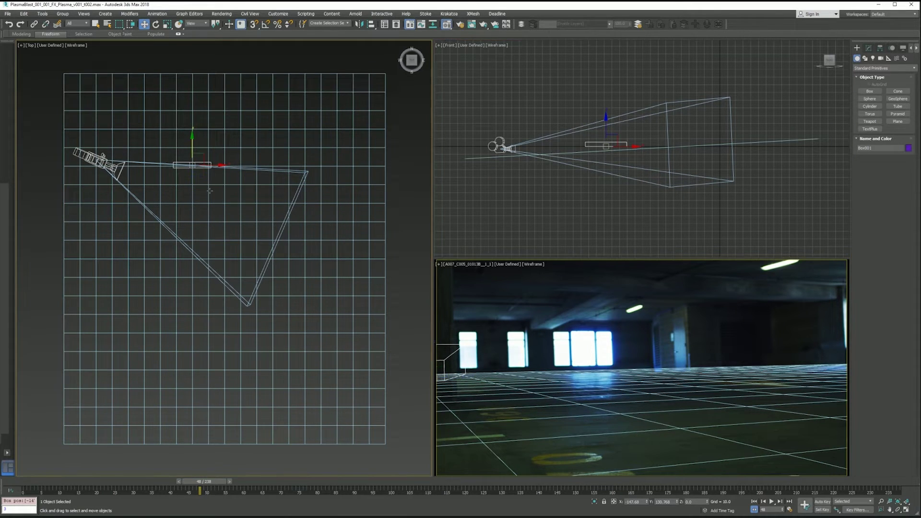
drag(193, 146, 193, 218)
right_click(691, 292)
drag(801, 350, 790, 323)
right_click(798, 258)
click(811, 282)
Step: Set the move reference coordinate system to Local and shift the box onto the ceiling light
right_click(791, 269)
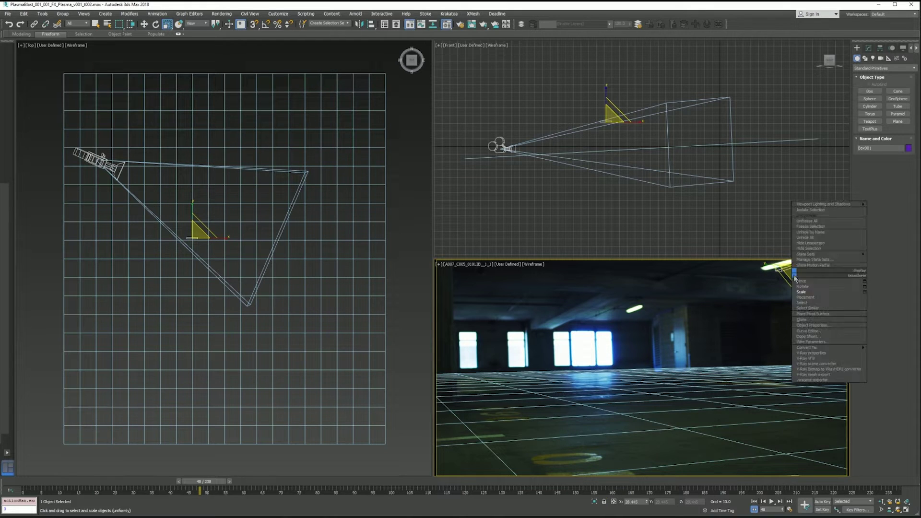
click(794, 277)
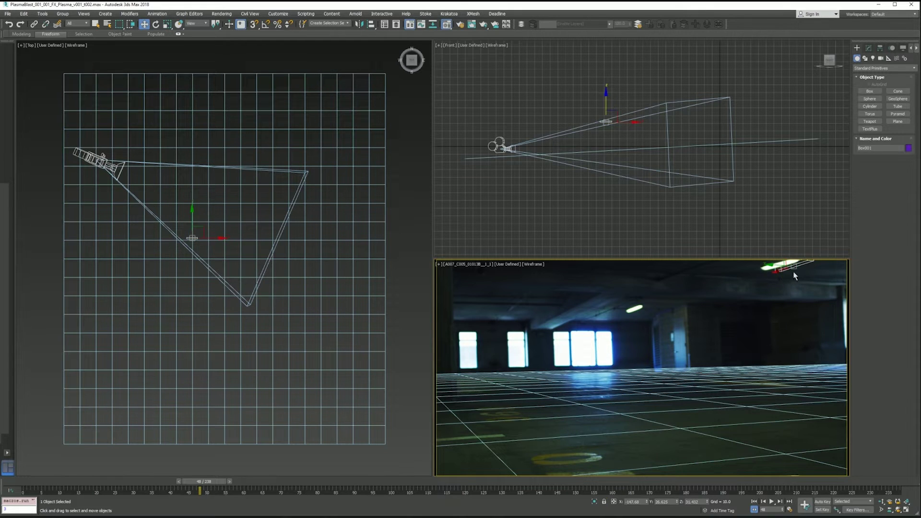
click(195, 27)
click(200, 49)
mouse_move(778, 271)
mouse_down()
mouse_move(764, 279)
mouse_move(782, 258)
mouse_up()
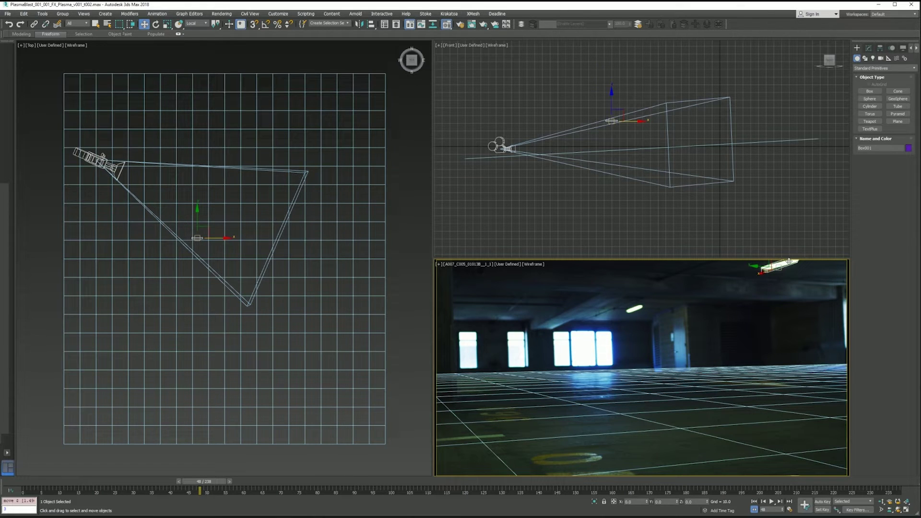
Step: Clone the box along its Y axis and align the copy with the second near ceiling light at frame 74
shift+drag(197, 215, 196, 174)
key(Return)
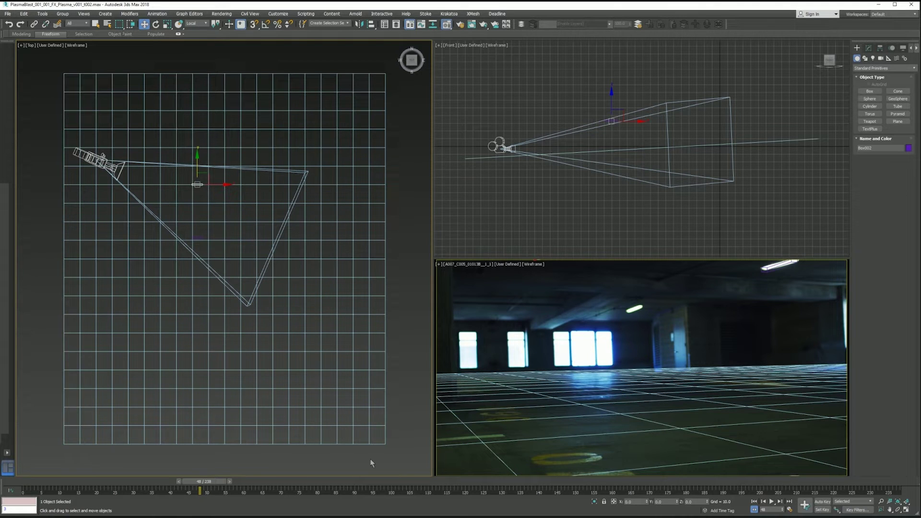
click(474, 484)
click(45, 486)
drag(44, 484, 171, 495)
drag(254, 504, 422, 502)
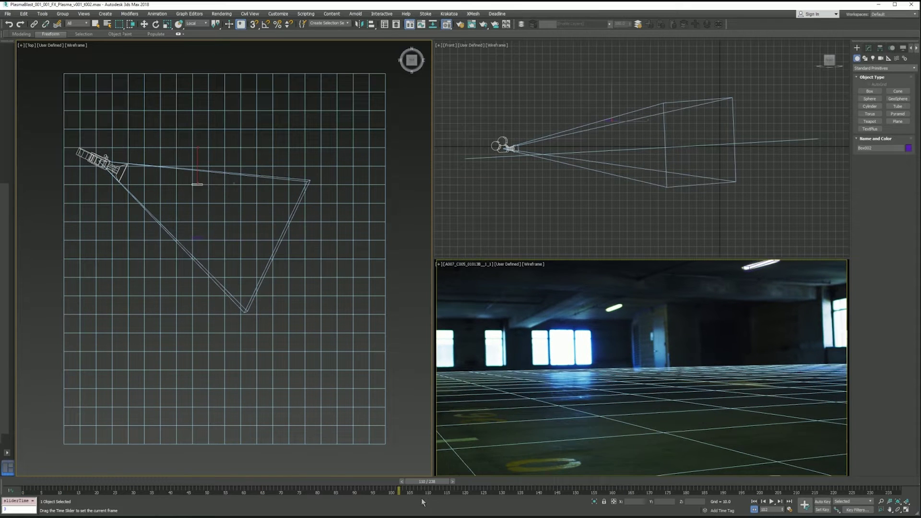
click(299, 494)
key(w)
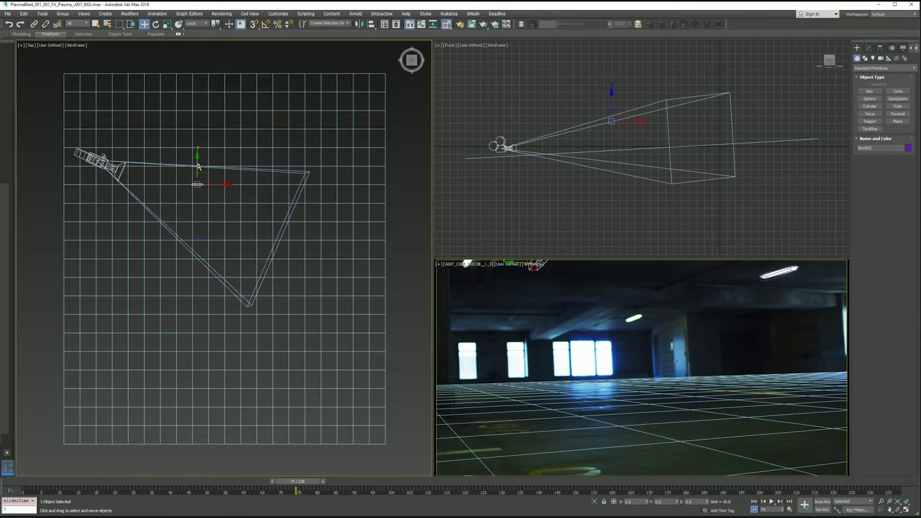
drag(197, 163, 195, 150)
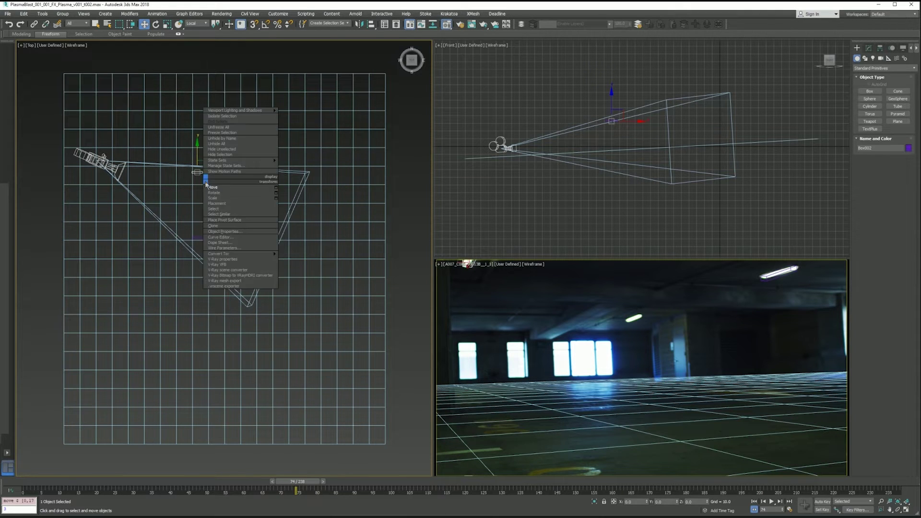
Step: Clone the original box along its X axis and align the copy with the distant ceiling light
click(204, 238)
drag(218, 239, 298, 242)
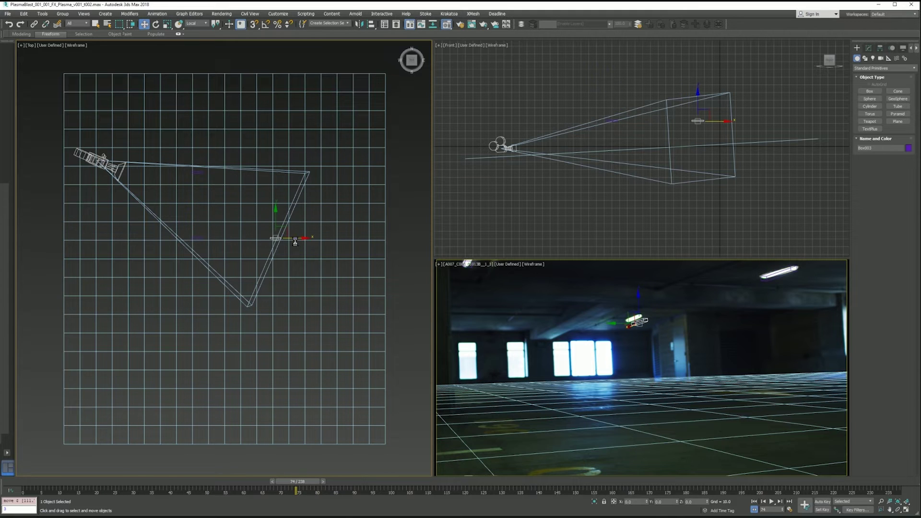
drag(630, 308, 613, 319)
click(646, 323)
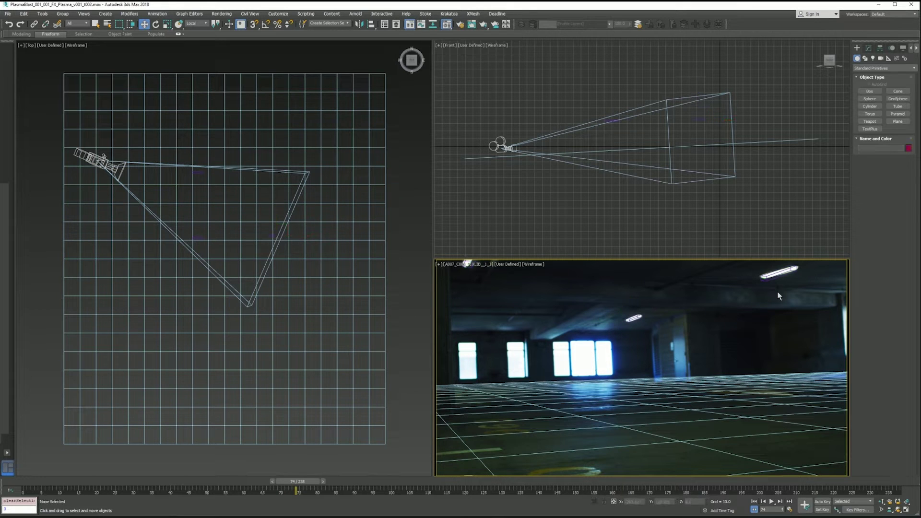
click(772, 275)
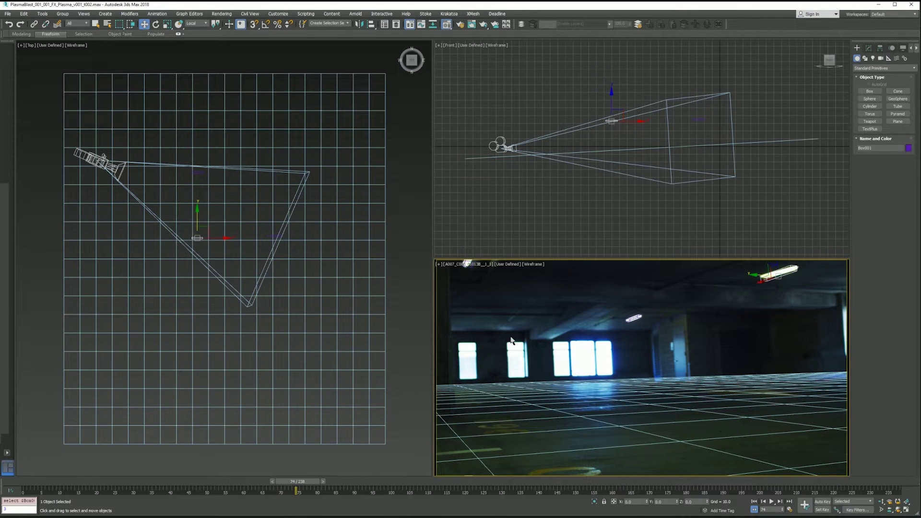
click(753, 284)
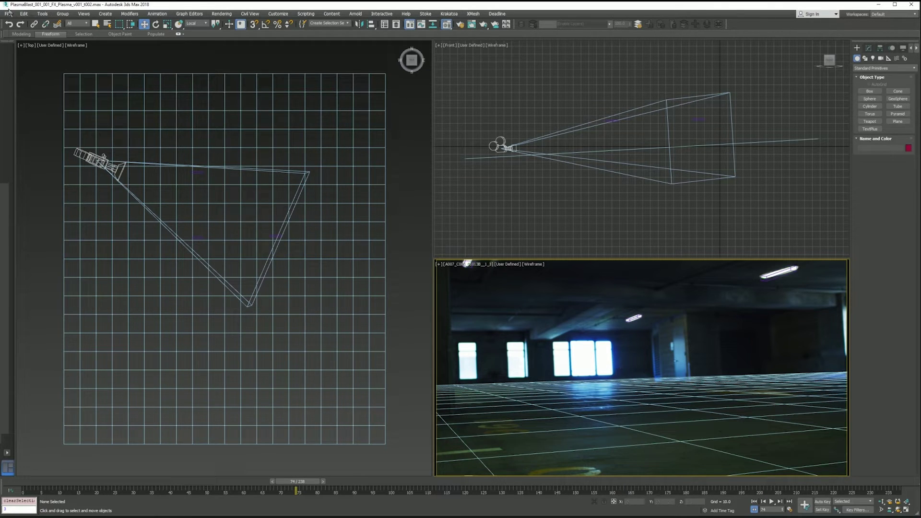
Step: Export the scene as an Alembic (*.ABC) file named mylights
click(9, 13)
click(297, 271)
click(7, 14)
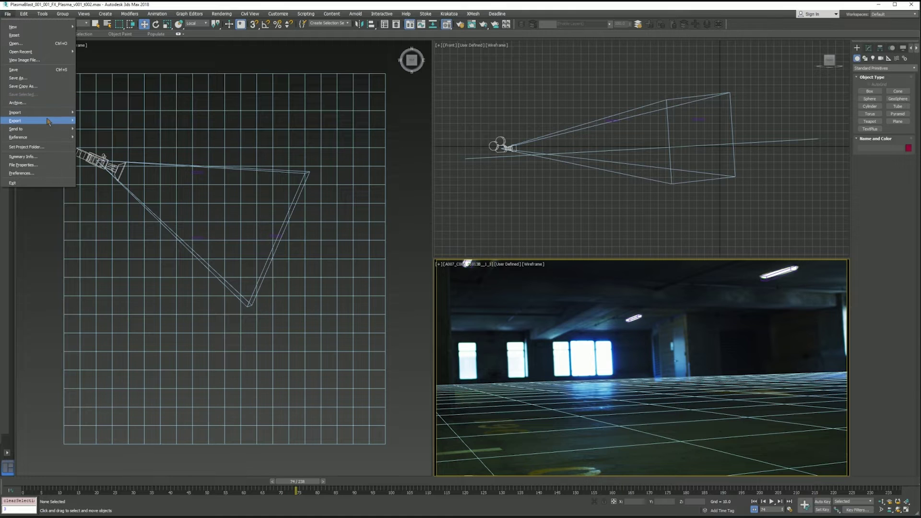
mouse_move(48, 121)
click(96, 127)
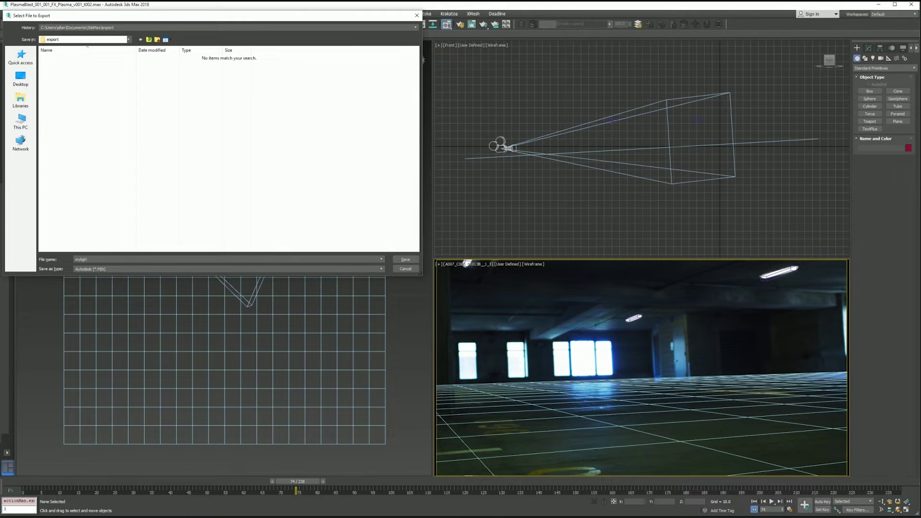
click(263, 269)
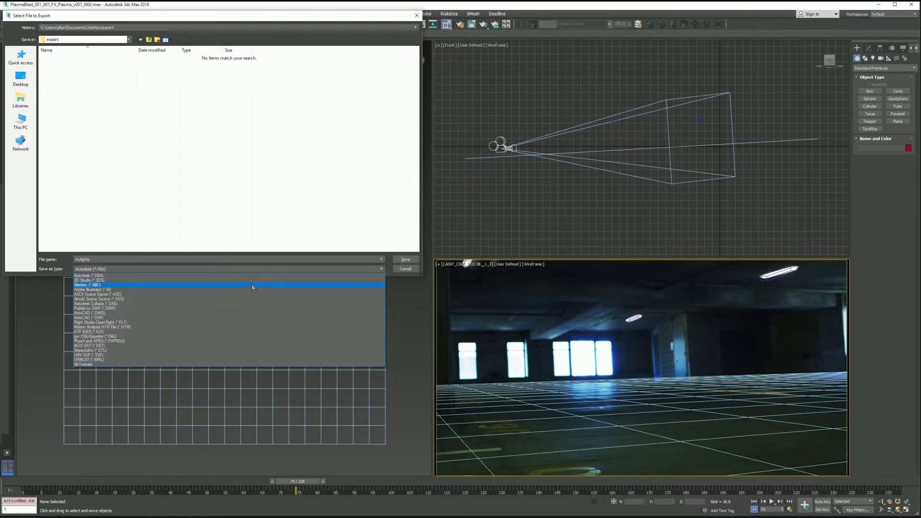
click(251, 285)
click(405, 259)
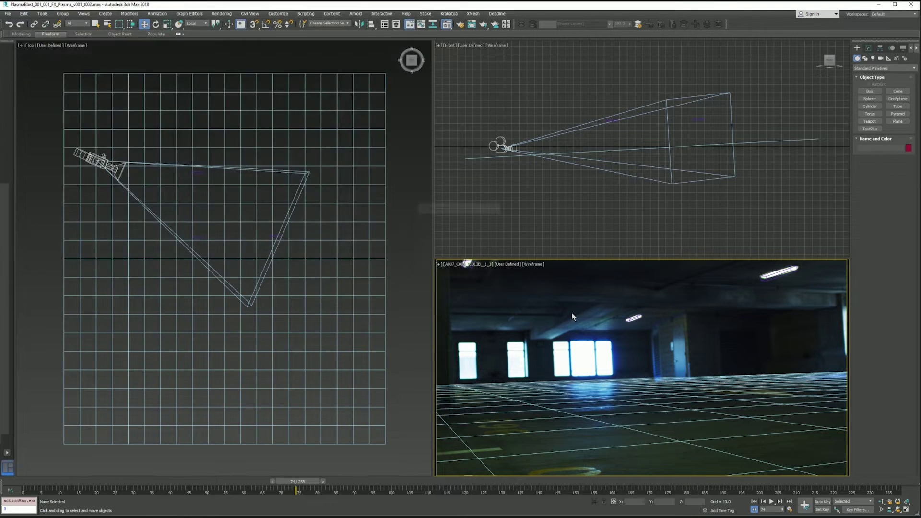
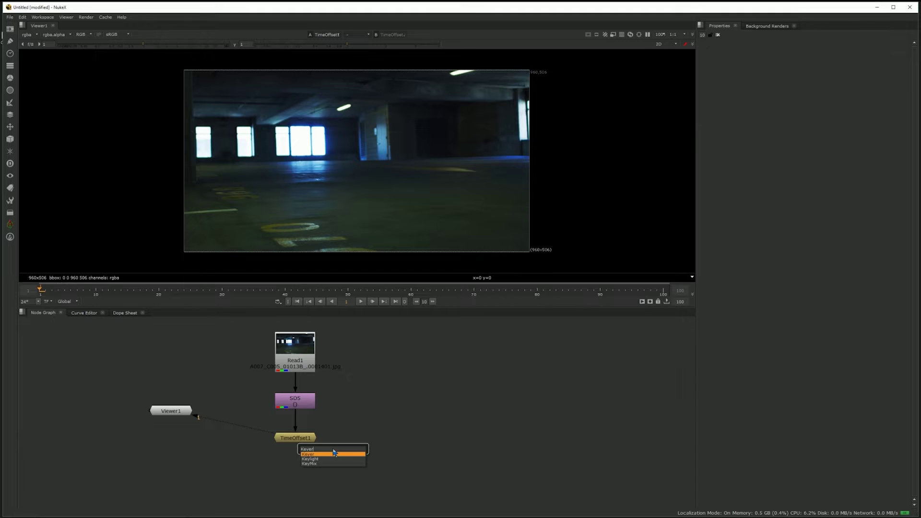
Step: Add a Keyer fed by TimeOffset1 and an over Merge taking TimeOffset1 as B and the Keyer as A
drag(327, 449, 306, 439)
click(406, 442)
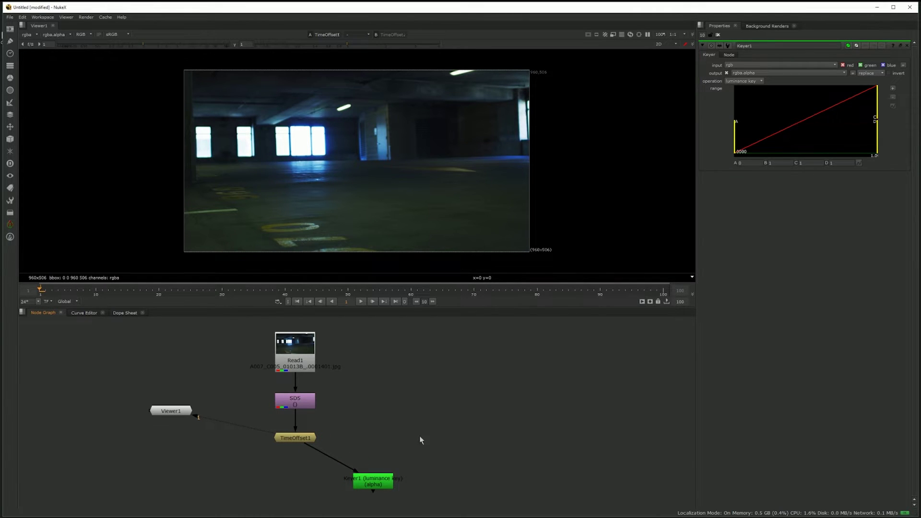
key(m)
drag(413, 426, 309, 439)
drag(396, 422, 385, 486)
drag(384, 486, 313, 495)
Step: Insert a Premult node and a Glow node between the Keyer and the Merge's A input
key(Tab)
text(premult)
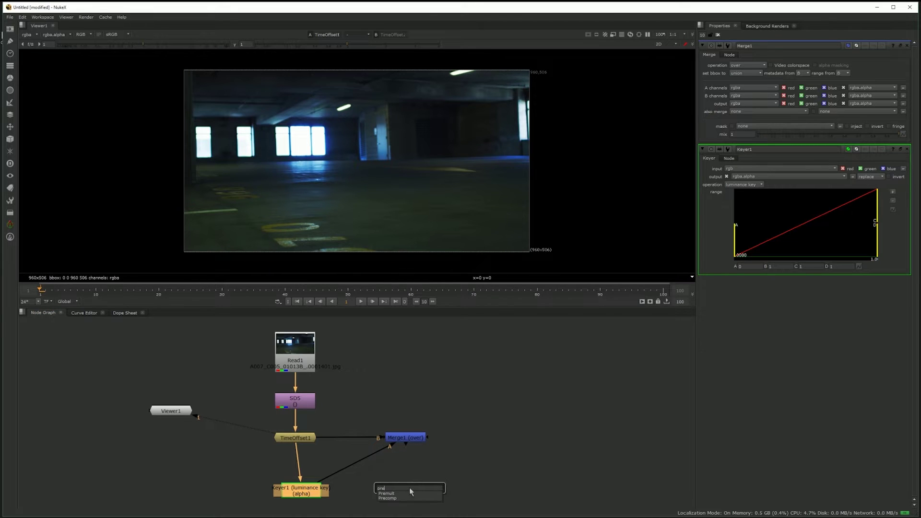
key(Return)
key(Tab)
text(glow)
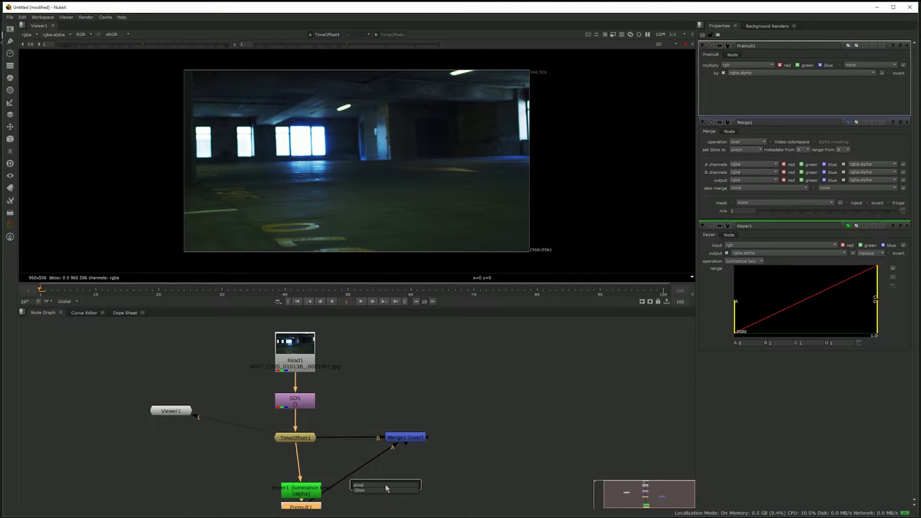
key(Return)
Step: View the Keyer's alpha and raise the low end of its luminance range to about 0.46, isolating the lights and windows
click(301, 488)
key(1)
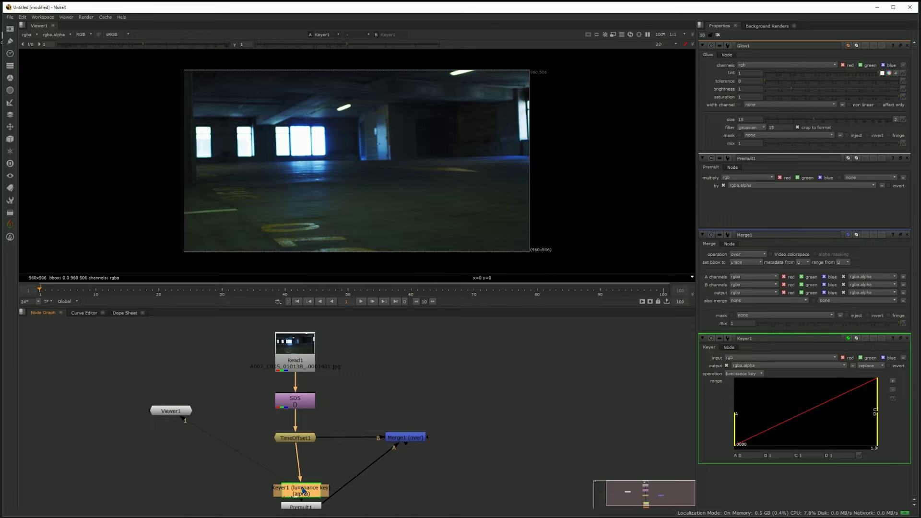
double_click(301, 488)
click(322, 334)
key(a)
key(a)
key(a)
key(a)
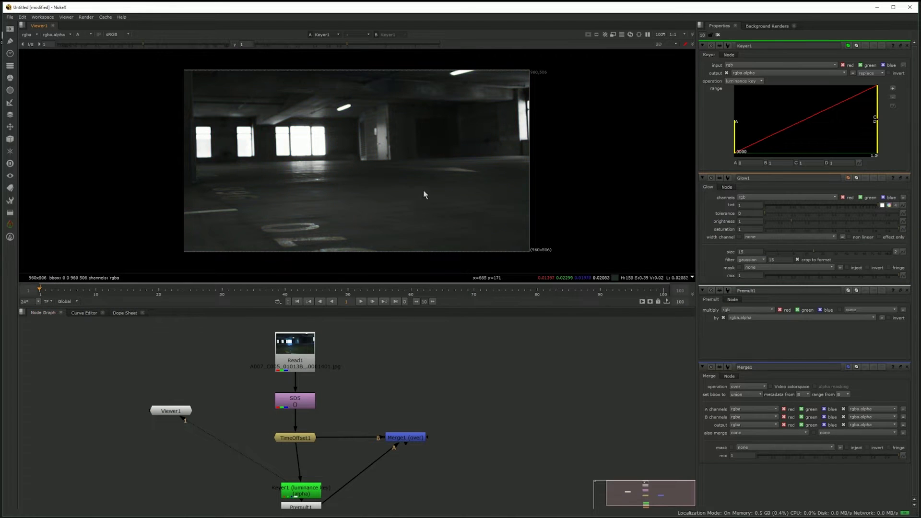
drag(739, 131, 837, 134)
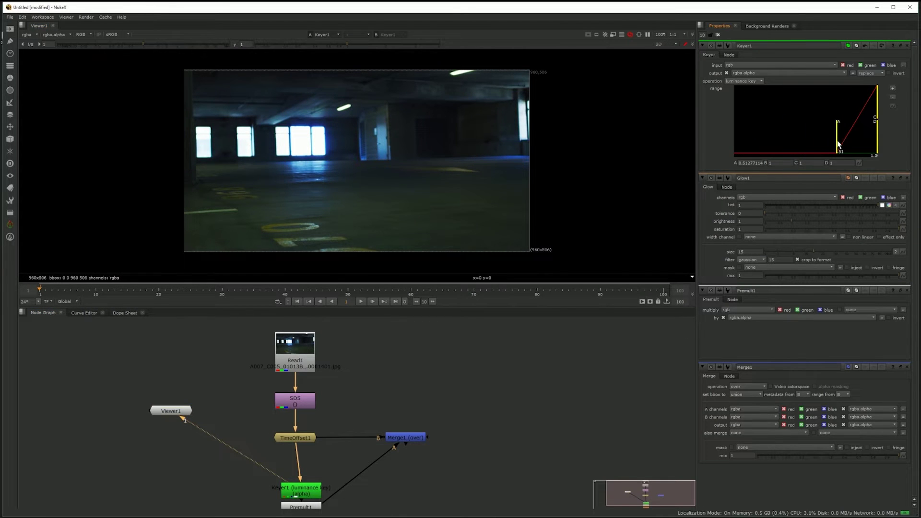
key(a)
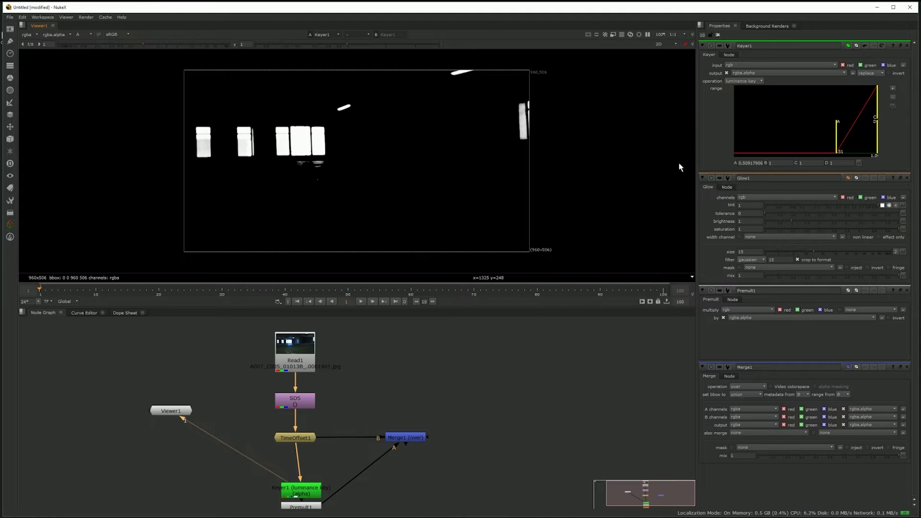
mouse_move(840, 133)
mouse_down()
mouse_move(818, 136)
mouse_move(833, 135)
mouse_up()
Step: View the Premult1 and Glow1 outputs in turn to check the isolated, glowing lights
middle_drag(312, 475, 308, 429)
click(312, 462)
key(1)
key(a)
click(310, 474)
key(1)
double_click(312, 475)
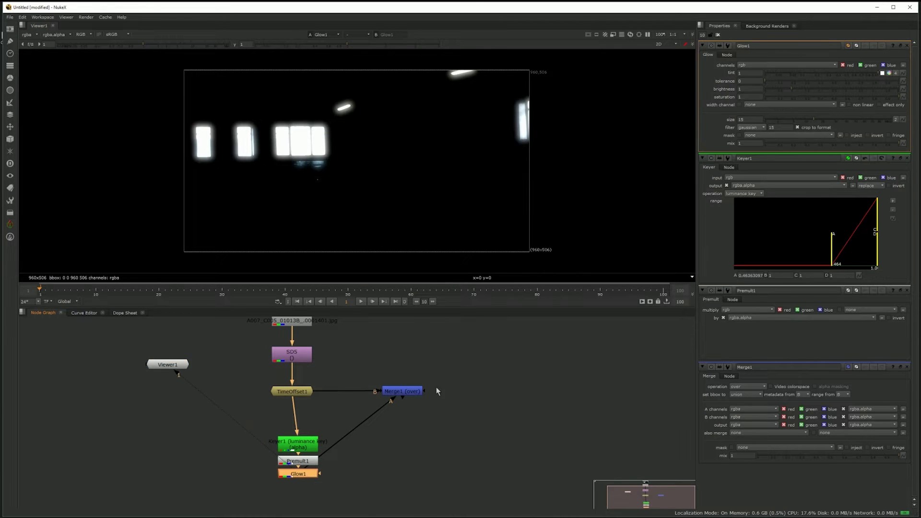
Step: View Merge1 and lower its mix to 0.15 to soften the glow over the plate
double_click(403, 391)
key(1)
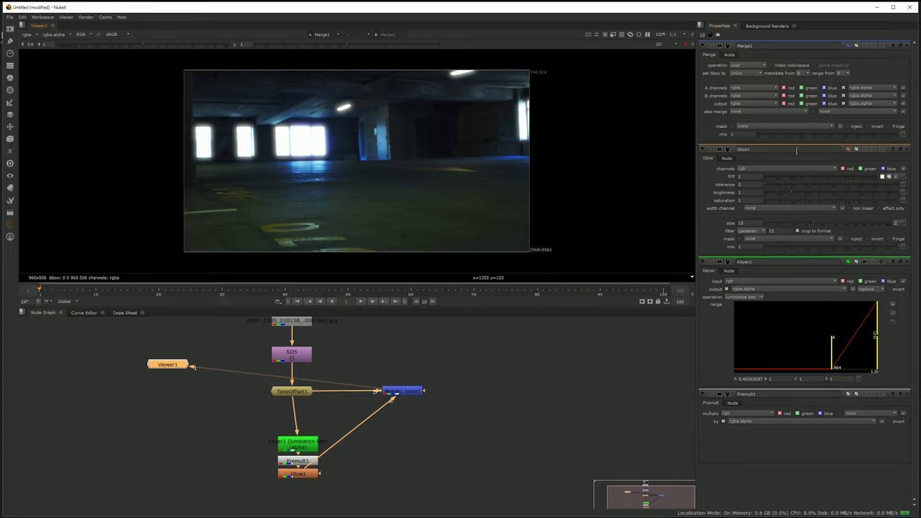
mouse_move(777, 135)
mouse_down()
mouse_move(765, 132)
mouse_move(780, 134)
mouse_up()
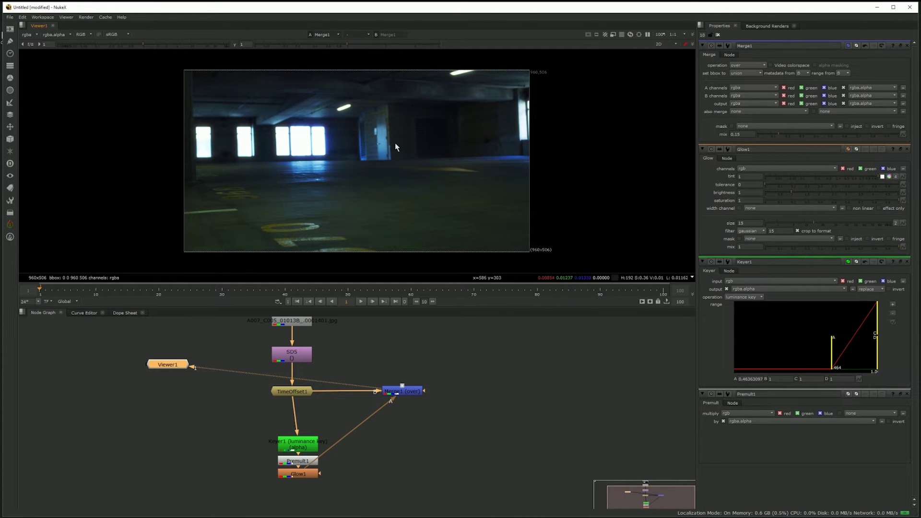
Step: Tidy the node graph by aligning the Keyer, Premult and Glow nodes in a column beneath TimeOffset1
click(402, 389)
middle_drag(450, 368, 419, 390)
scroll(421, 392, down, 2)
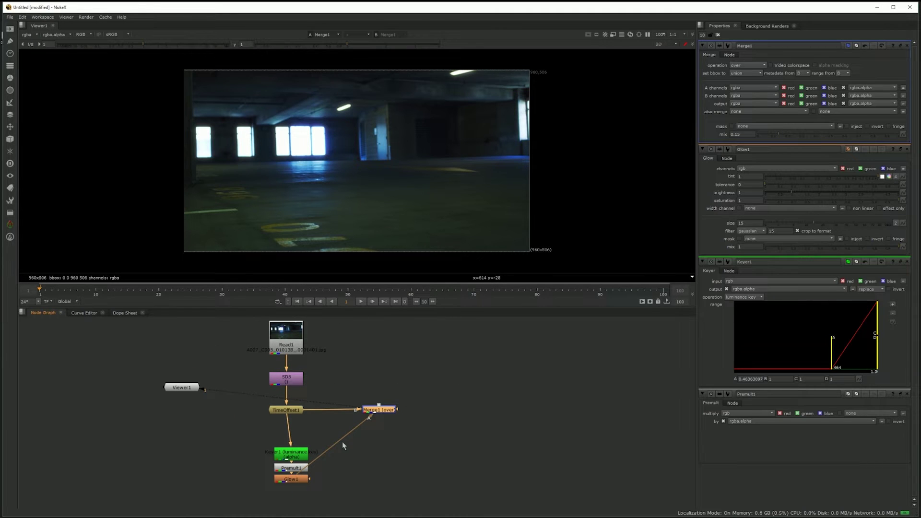
drag(247, 431, 286, 441)
click(311, 433)
key(l)
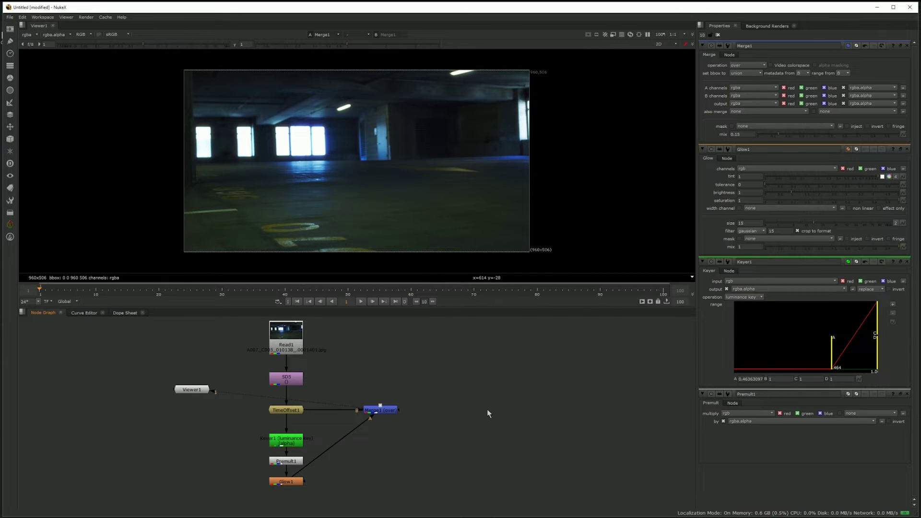
Step: Import lensflare.ABC through a ReadGeo node with parents as separate nodes, and place the camera apart from the geometry
key(Tab)
text(readd)
key(Return)
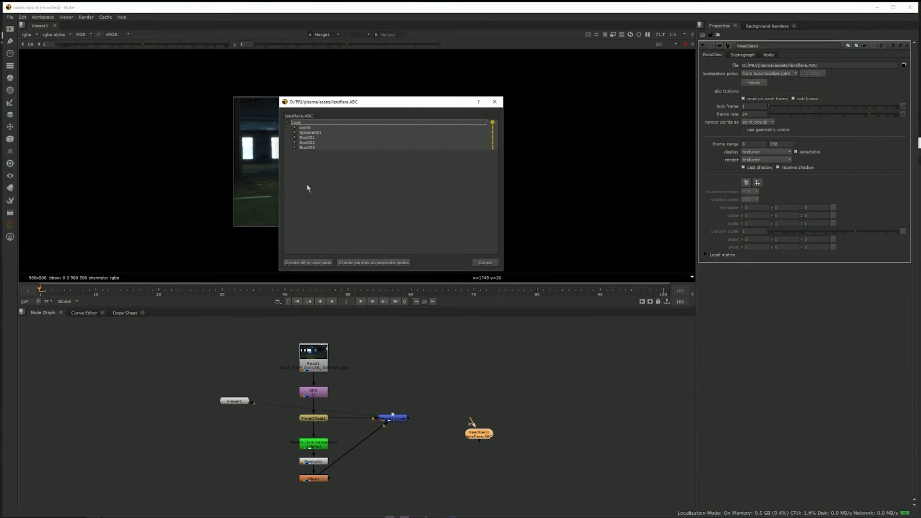
click(355, 265)
click(491, 436)
drag(479, 437, 446, 468)
Step: Inspect ReadGeo1's scenegraph to identify the imported sphere and light boxes
double_click(516, 429)
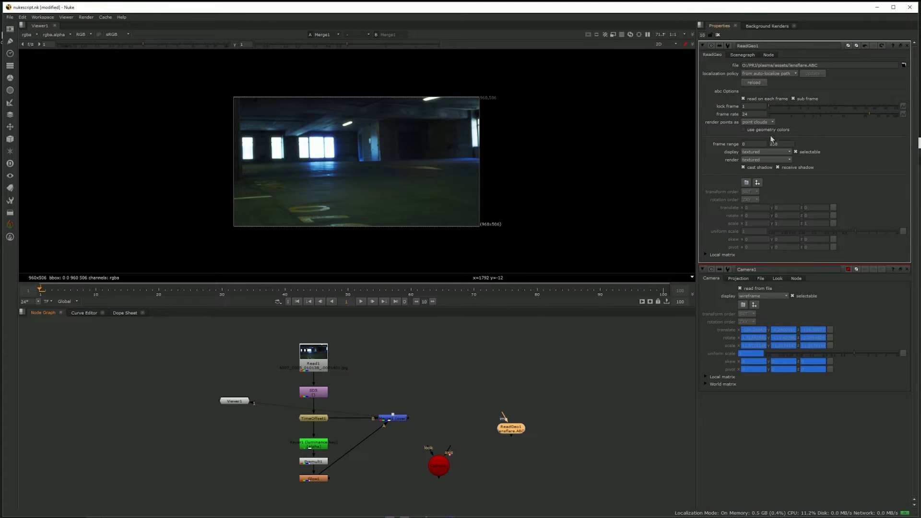
click(768, 56)
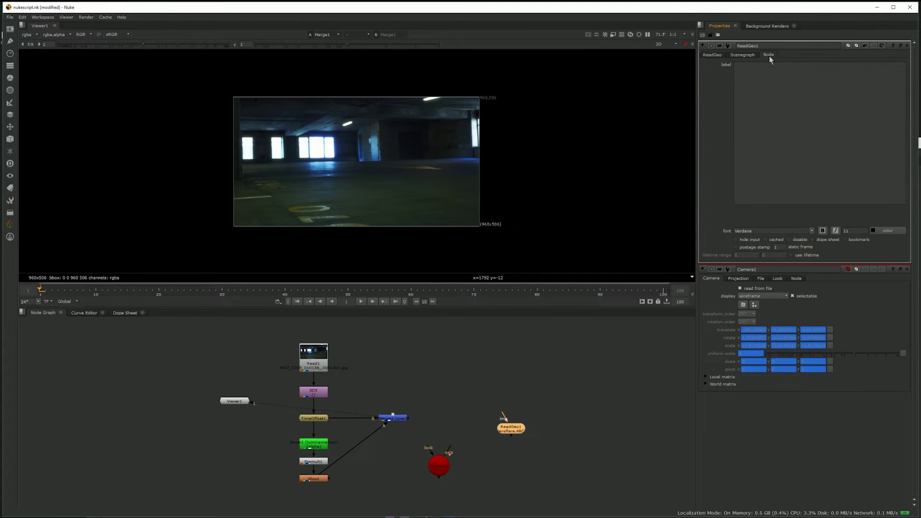
click(744, 56)
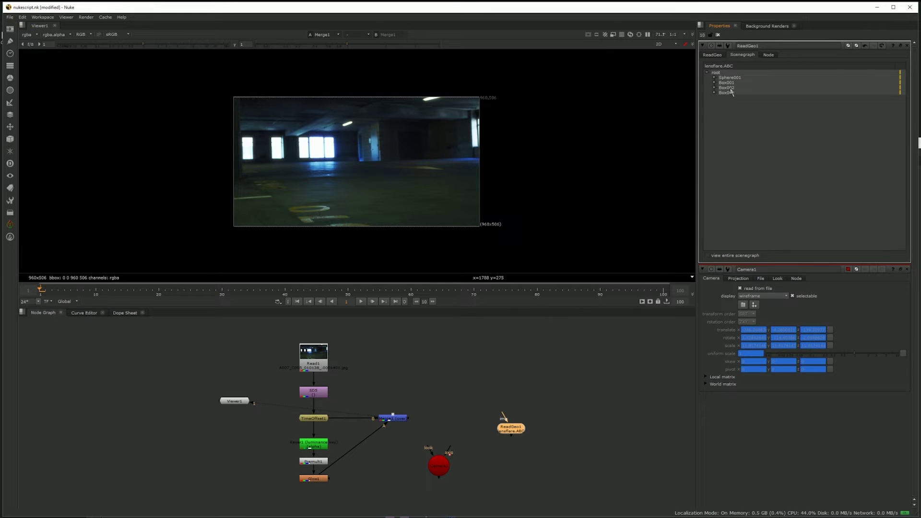
click(732, 79)
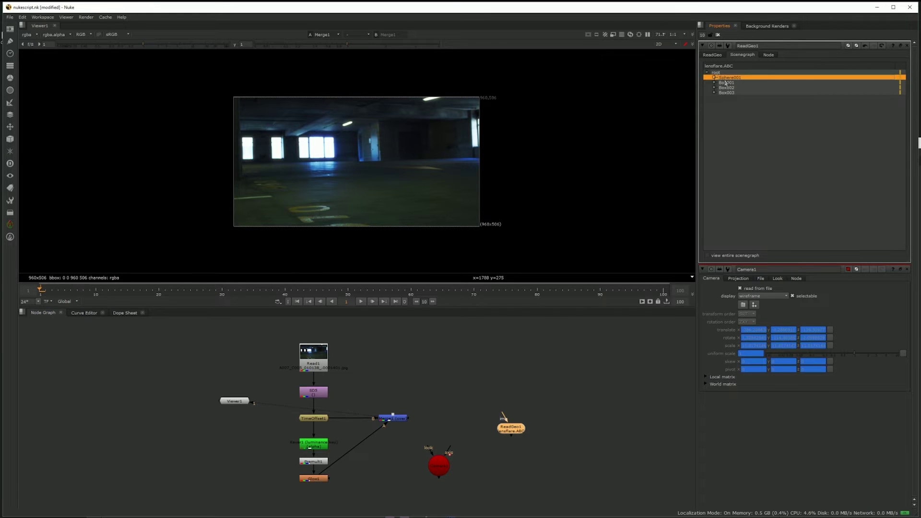
click(726, 83)
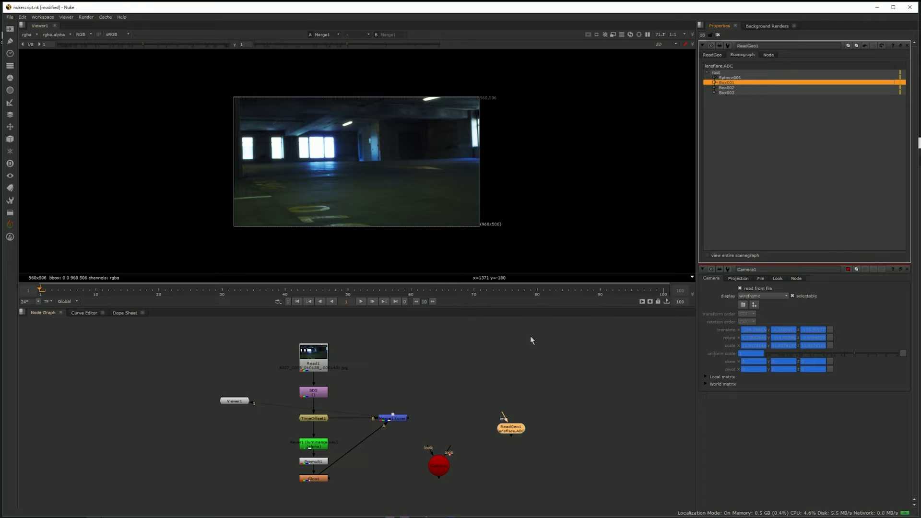
Step: Add a Scene node beneath ReadGeo1 and connect both the geometry and the camera to it
drag(512, 430, 505, 425)
key(Tab)
text(scen)
key(Return)
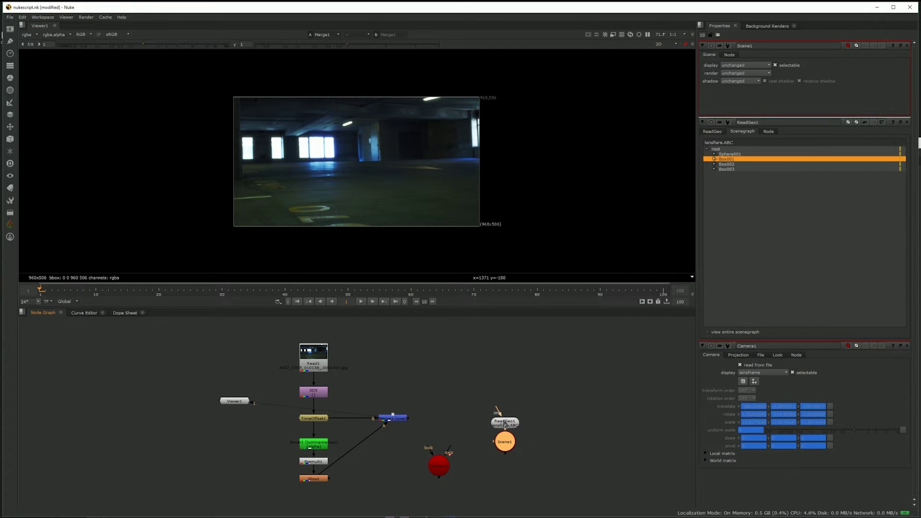
drag(504, 438, 509, 464)
drag(443, 482, 505, 466)
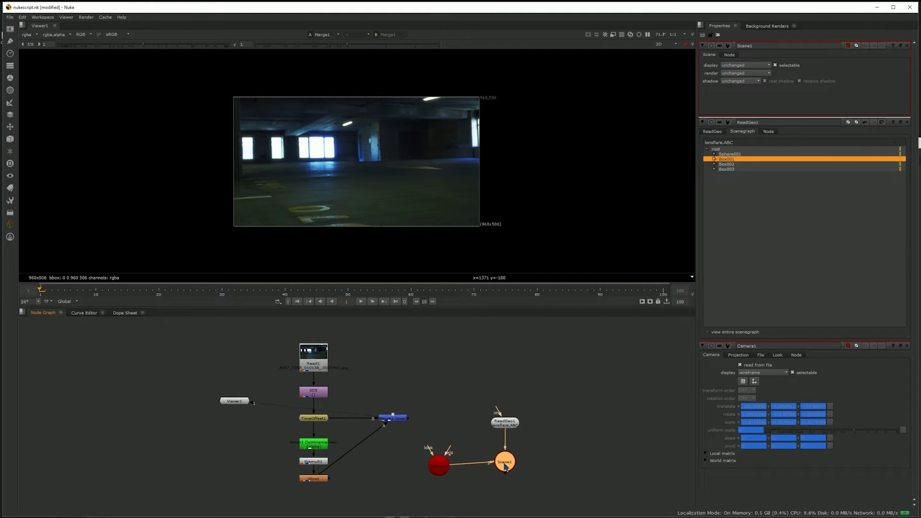
Step: Add an OpticalFlares node beside Merge1 and connect its background input to the Merge
click(406, 396)
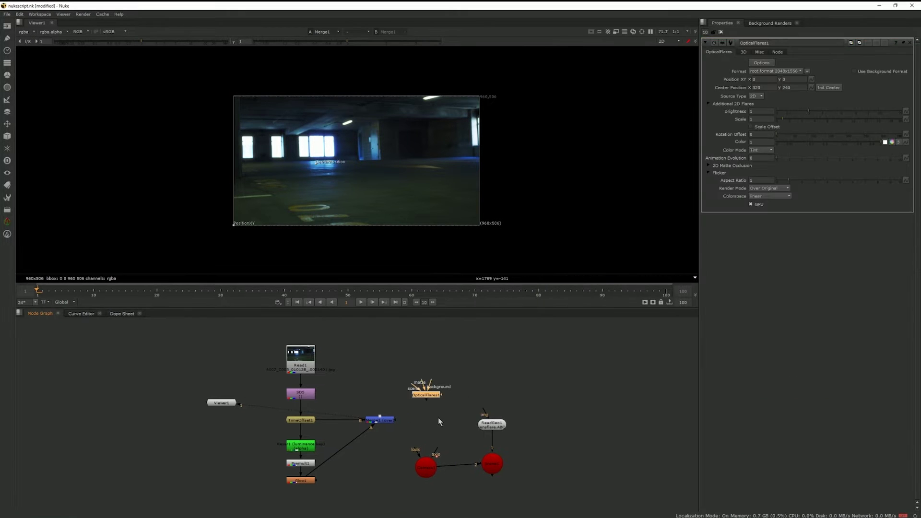
scroll(431, 408, up, 3)
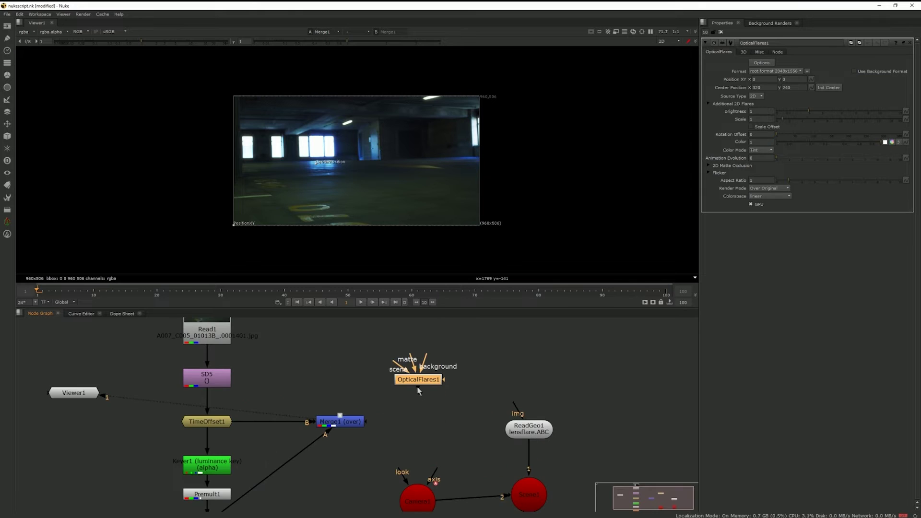
drag(427, 356, 354, 428)
drag(420, 385, 430, 430)
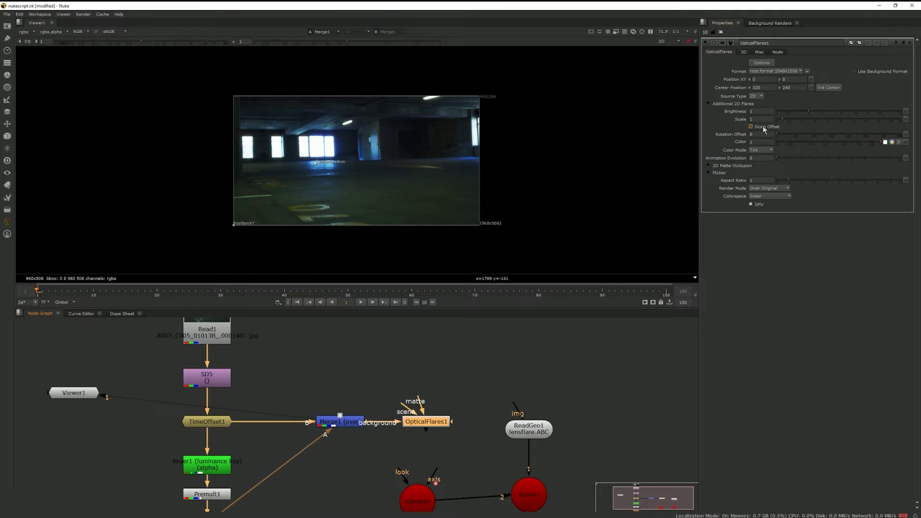
Step: Set the OpticalFlares source type to 3D and connect its scene input to Scene1, moving ReadGeo1 clear of the connection
click(756, 96)
click(757, 103)
drag(405, 404, 529, 491)
drag(514, 433, 657, 459)
click(422, 419)
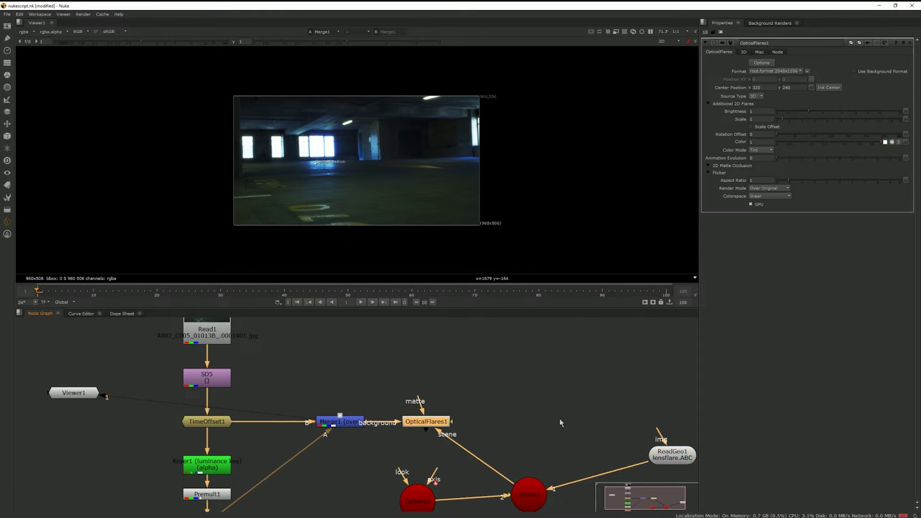
Step: Switch the viewer to 3D and examine the imported light boxes and camera from several angles
middle_drag(559, 418, 513, 362)
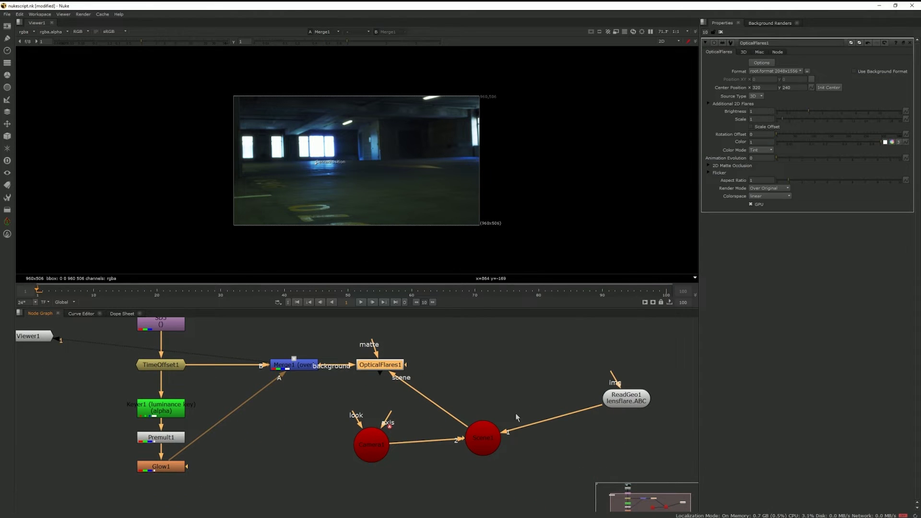
click(431, 401)
click(484, 435)
key(Tab)
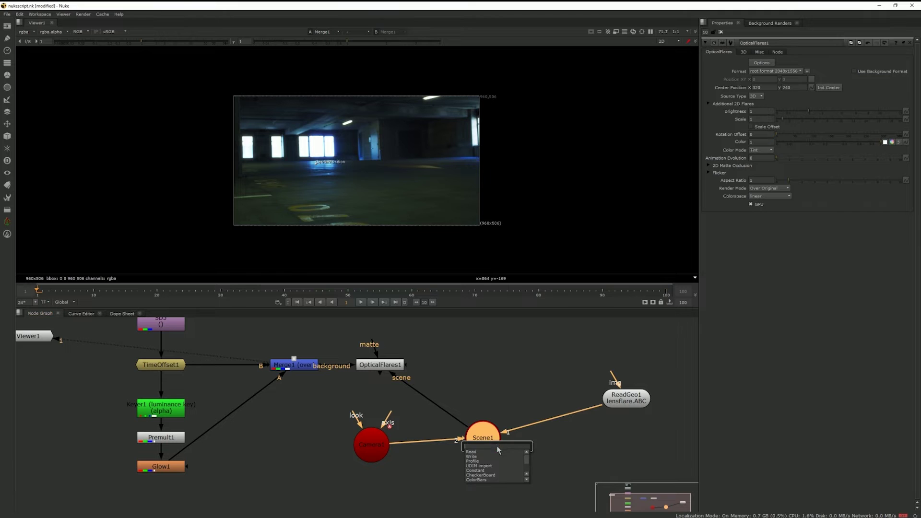
click(448, 157)
key(Tab)
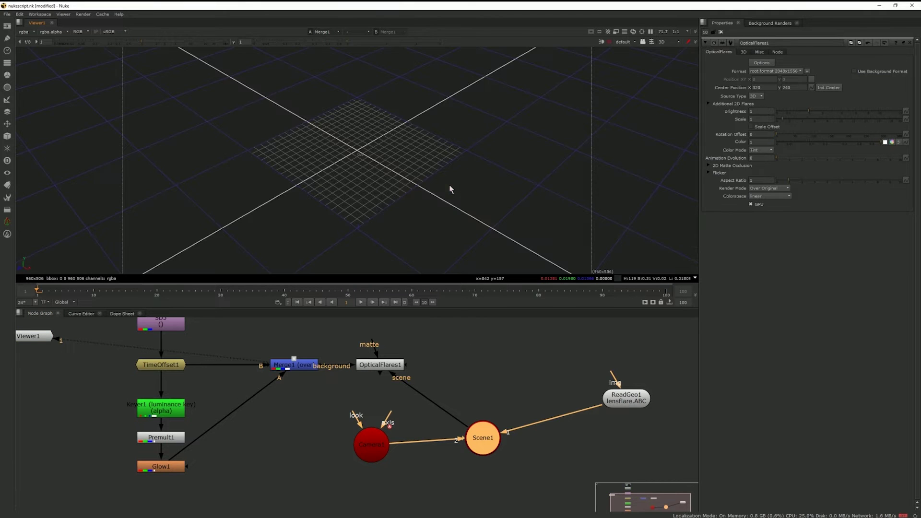
alt+drag(419, 197, 363, 171)
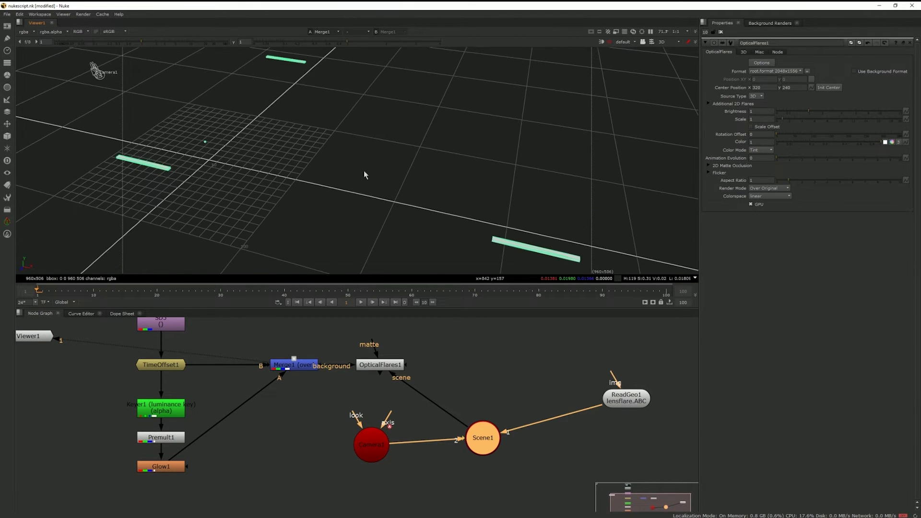
alt+middle_drag(338, 191, 295, 176)
ctrl+drag(222, 167, 528, 130)
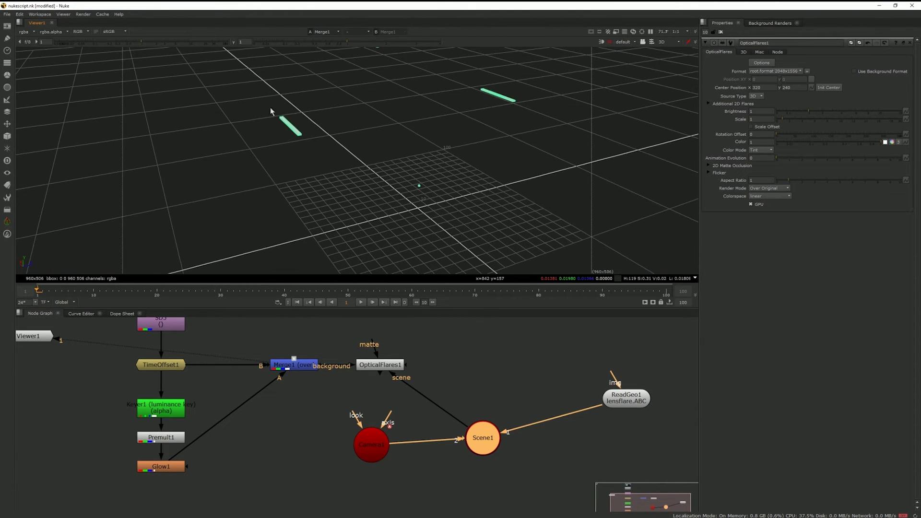
ctrl+drag(458, 109, 483, 138)
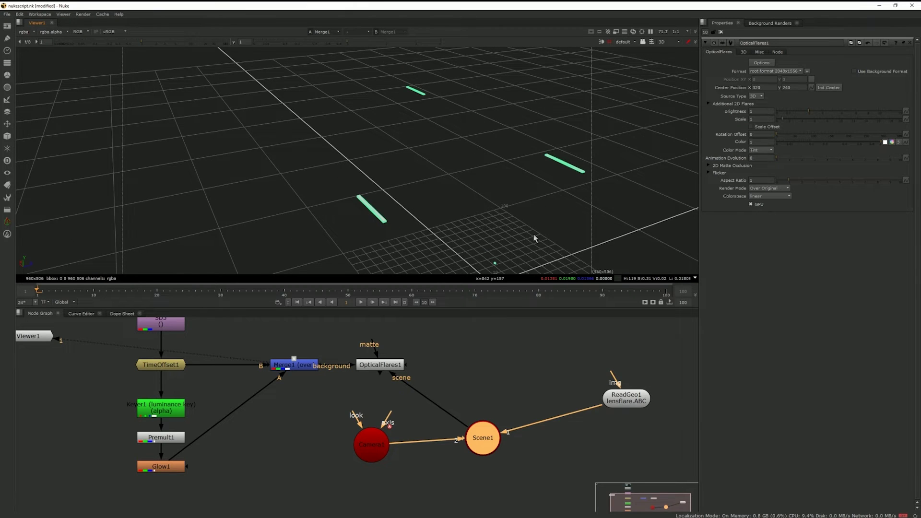
middle_drag(534, 238, 515, 221)
Step: Add a Light node, connect it to Scene1 and place it below the camera in the node graph
click(509, 473)
key(Tab)
text(light)
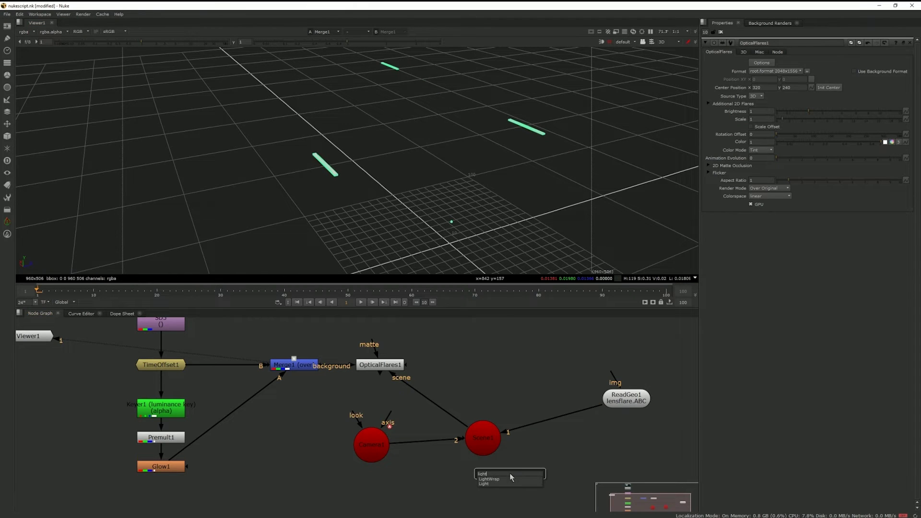
key(Return)
drag(510, 475, 486, 444)
drag(449, 471, 415, 491)
Step: Move Light1 in the 3D view onto a ceiling light box, at about X 50, Y 77.8, Z -94.5
key(w)
key(w)
scroll(406, 184, down, 2)
middle_drag(392, 168, 364, 189)
scroll(361, 183, down, 3)
scroll(360, 184, down, 5)
middle_drag(356, 139, 358, 179)
scroll(365, 172, down, 3)
ctrl+drag(370, 201, 336, 192)
middle_drag(362, 171, 330, 199)
click(354, 174)
key(f)
click(367, 185)
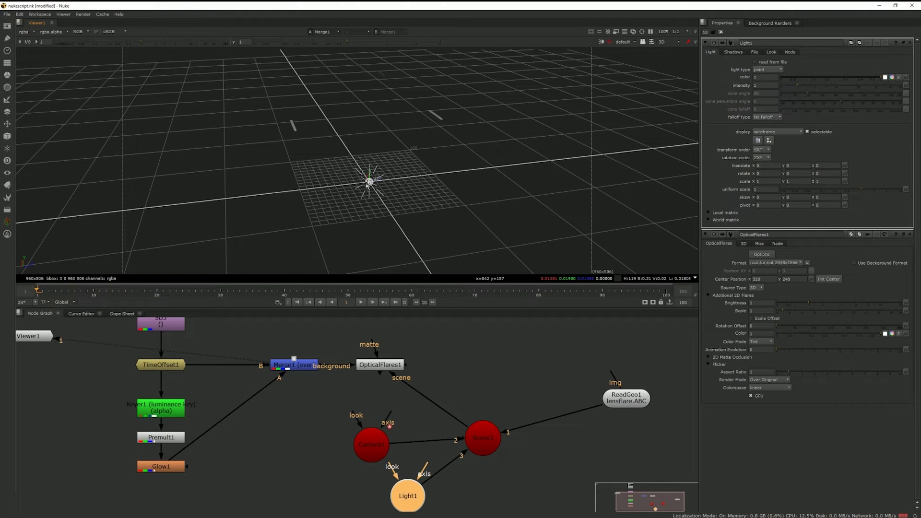
drag(368, 185, 302, 190)
ctrl+drag(393, 182, 310, 138)
scroll(390, 159, down, 3)
ctrl+drag(388, 160, 302, 156)
Step: Duplicate Light1 twice and space the copies out beneath Scene1
key(ctrl+c)
click(479, 488)
key(ctrl+v)
click(535, 478)
key(ctrl+v)
drag(478, 473, 478, 496)
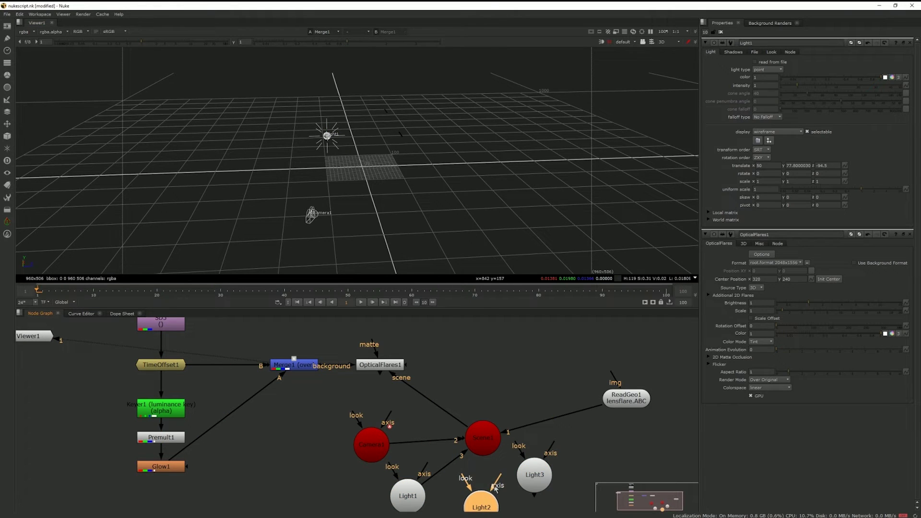
Step: Connect Light2 and Light3 to Scene1 as additional inputs
drag(533, 496, 482, 443)
middle_drag(504, 480, 503, 451)
drag(488, 486, 482, 403)
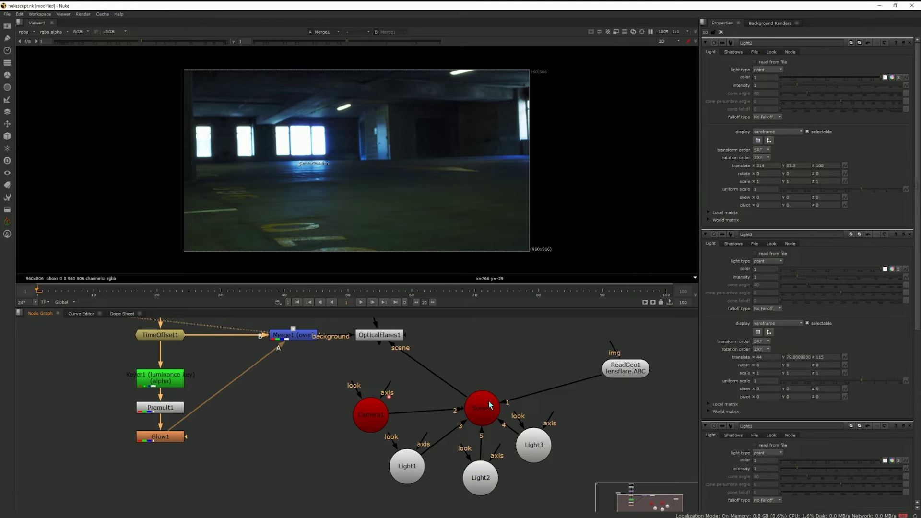
middle_drag(371, 332, 376, 370)
Step: Clear the default flare in OpticalFlares1's options, load a soft white preset from the Nuclear presets and accept it
click(379, 377)
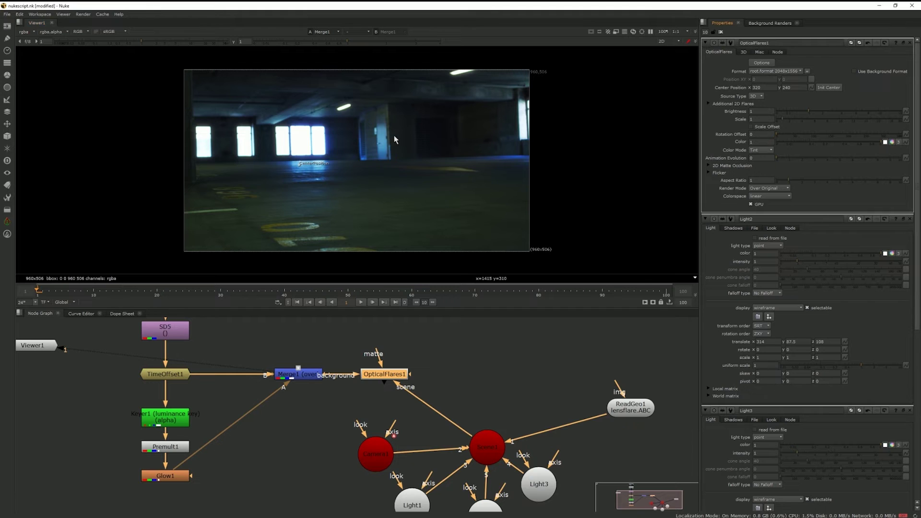
click(453, 156)
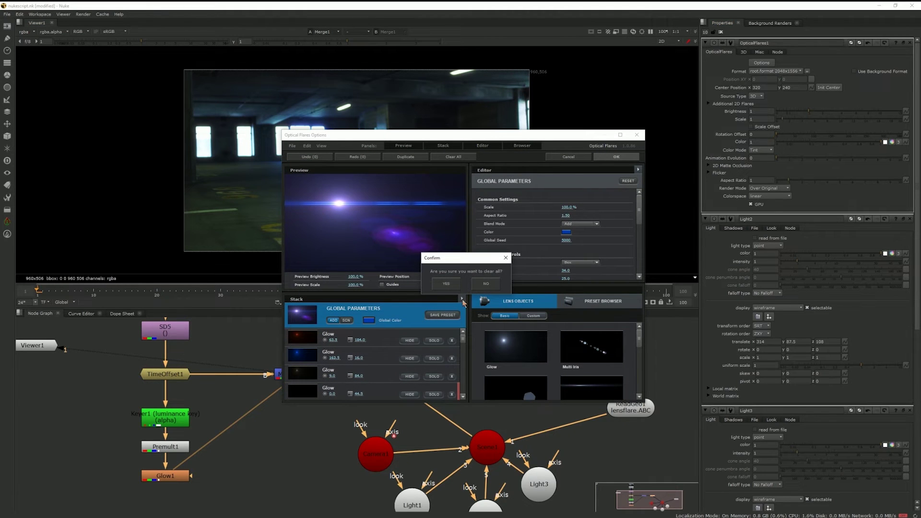
click(446, 284)
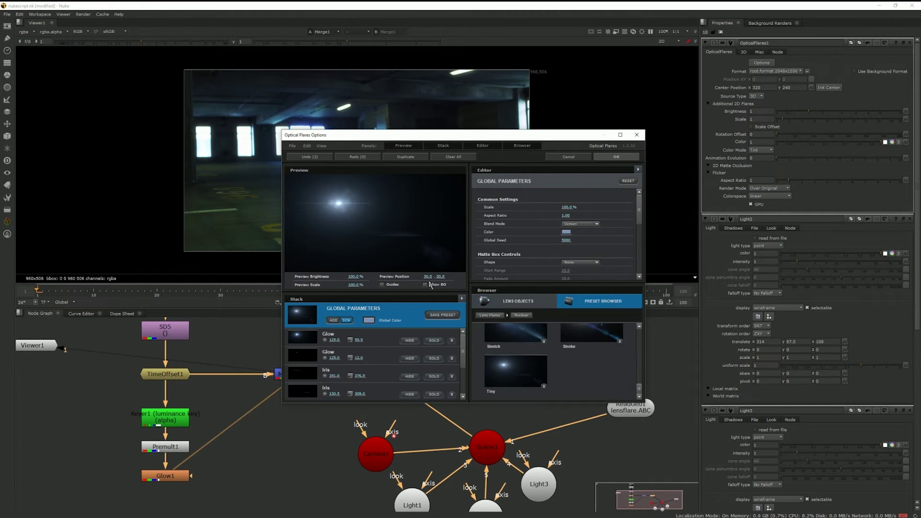
click(622, 158)
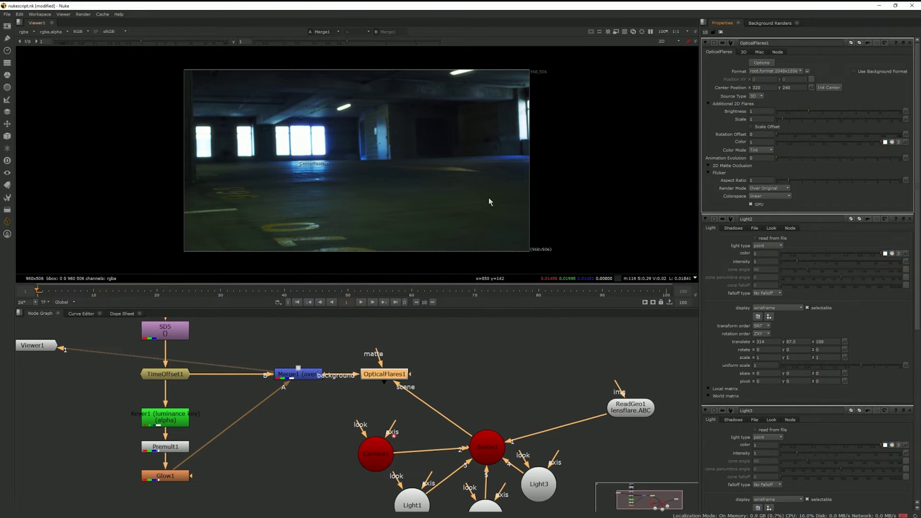
Step: View the OpticalFlares1 output and set its format to 960x506
key(1)
click(774, 71)
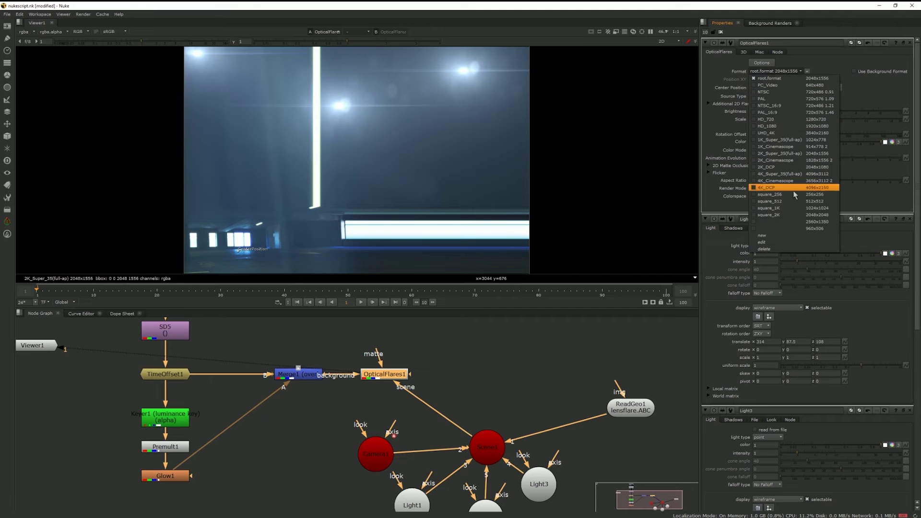
click(777, 227)
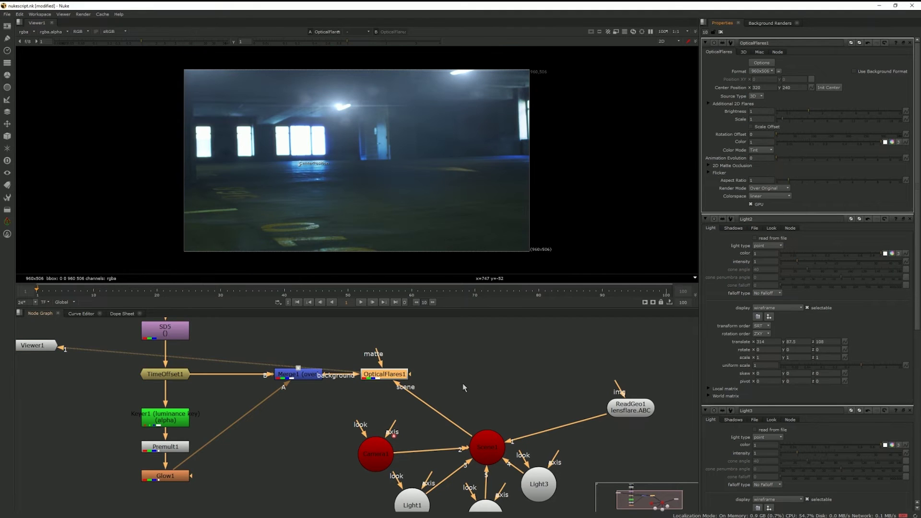
click(464, 388)
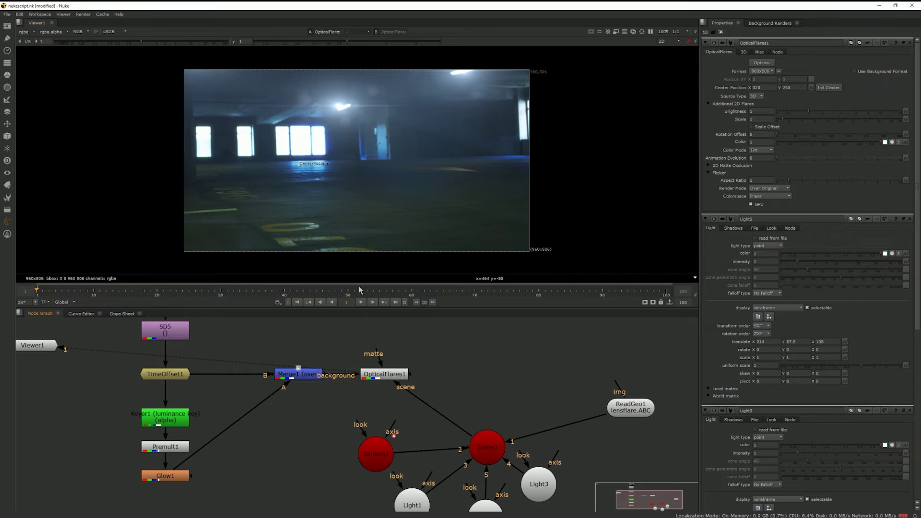
Step: Nudge Light2 in the 3D view to about X 308.2, Y 85.7, Z 113.4 and play the shot to check the flares
click(407, 380)
key(Tab)
key(Tab)
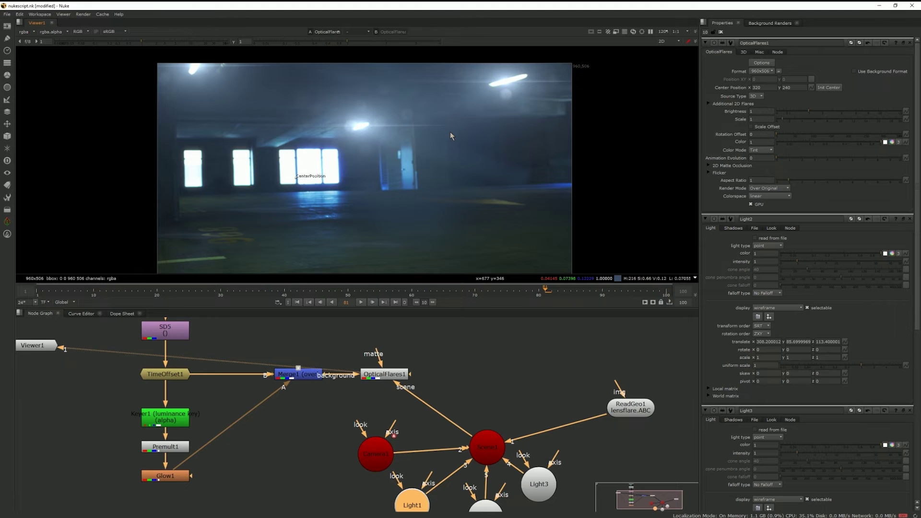
key(l)
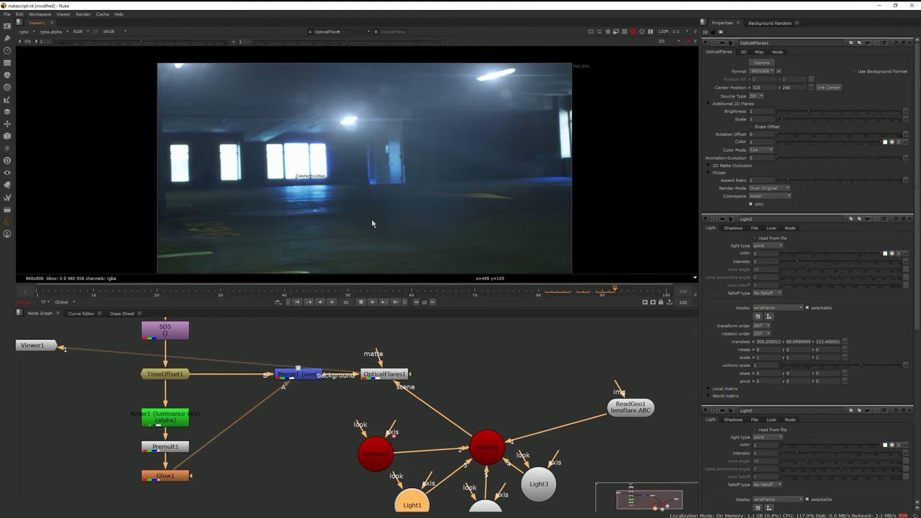
key(k)
Step: Set the OpticalFlares1 brightness to 0.74 and play the shot with the viewer overlays hidden
click(791, 111)
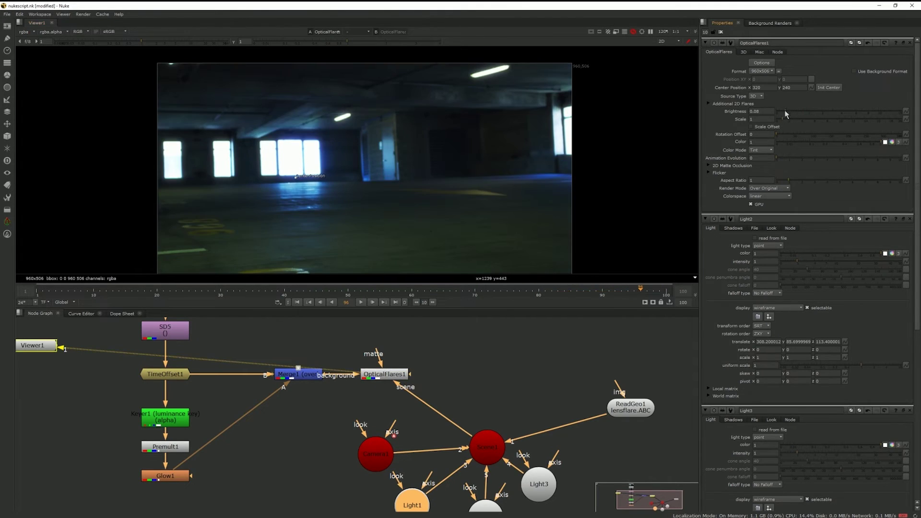
click(804, 111)
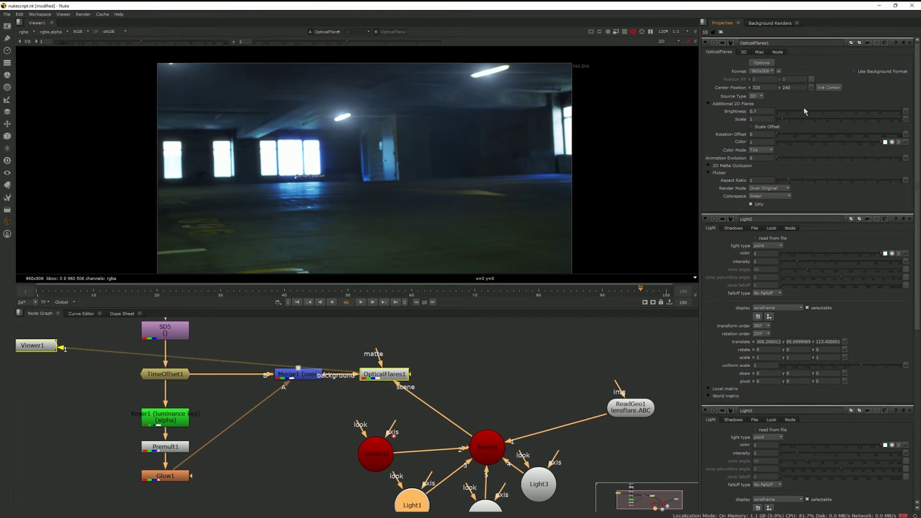
key(l)
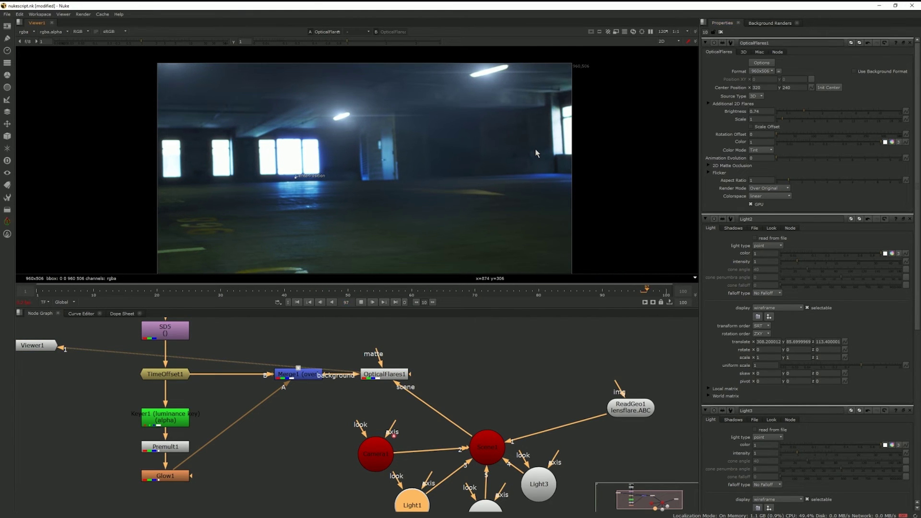
key(o)
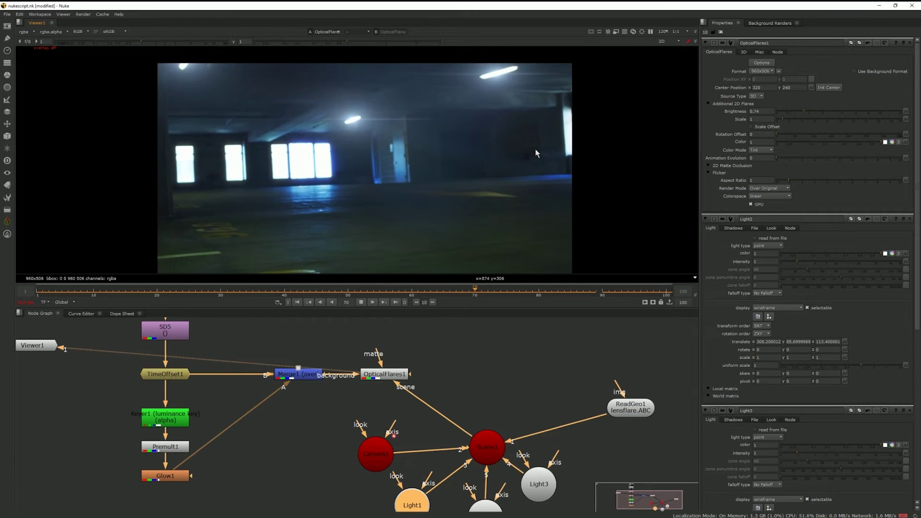
Step: Bring in the Comp_v008 render sequence as a reference and view the OpticalFlares1 output again for comparison
click(594, 339)
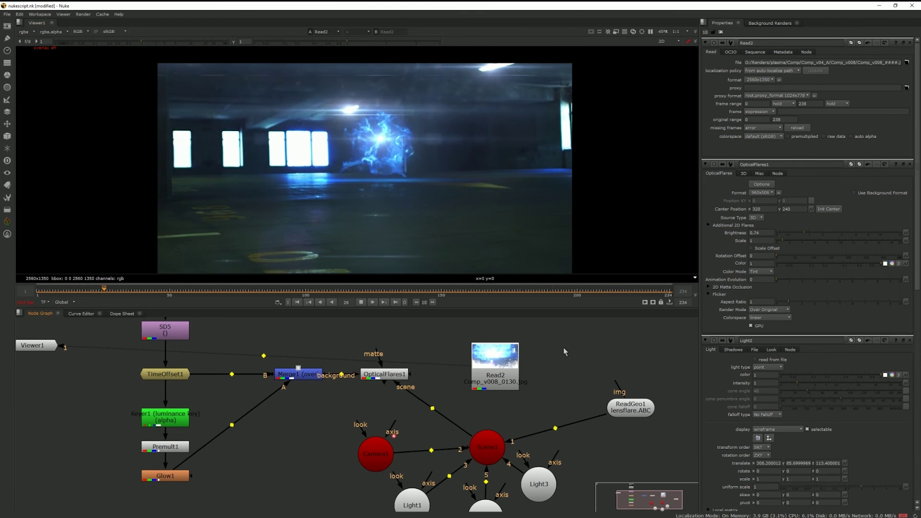
click(395, 378)
key(1)
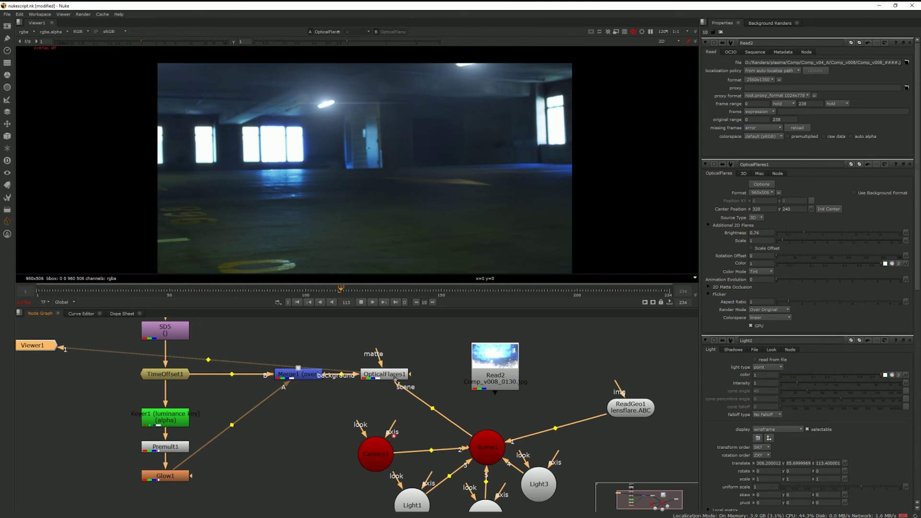